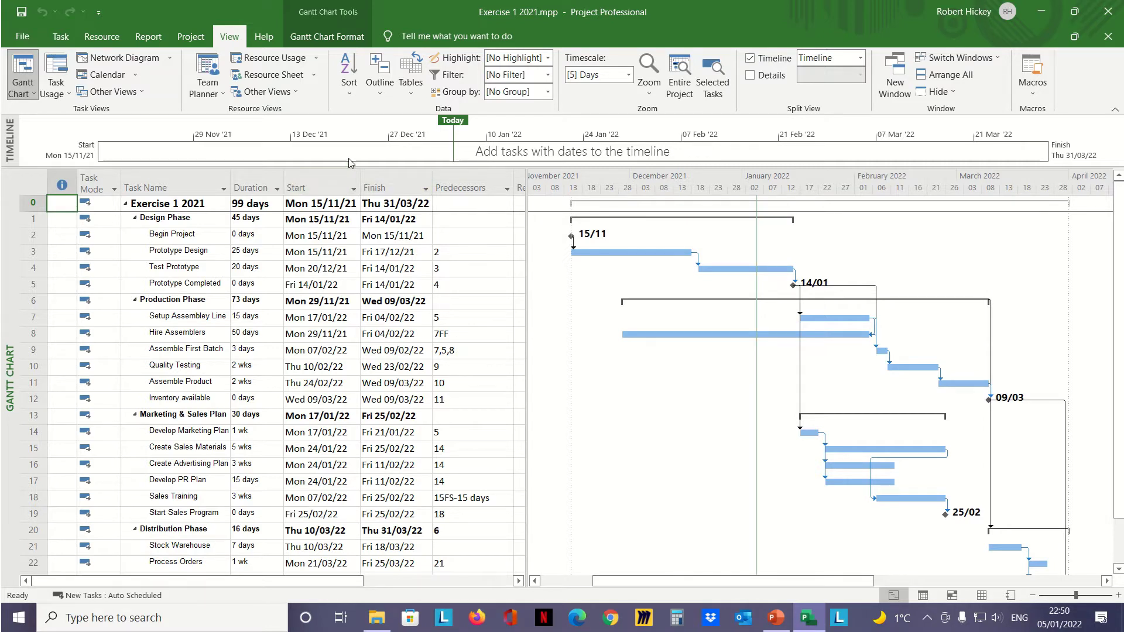
Switch to the Project ribbon to show project-level commands.
left_click(195, 40)
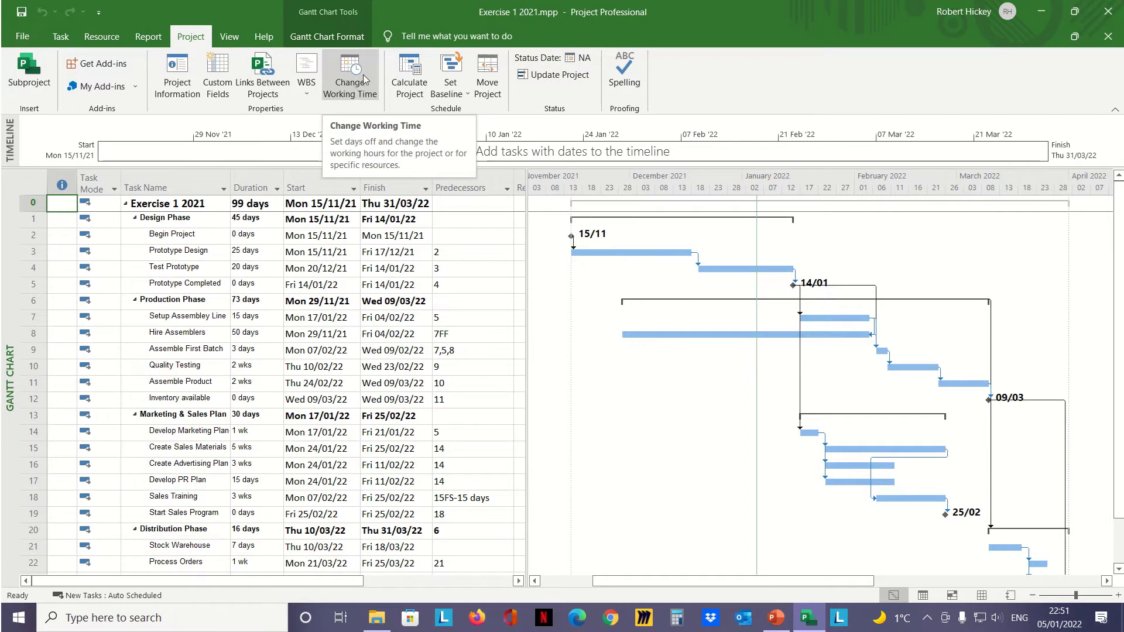
Set the Gantt chart's nonworking time colour to yellow, then zoom in to days and back out.
right_click(681, 384)
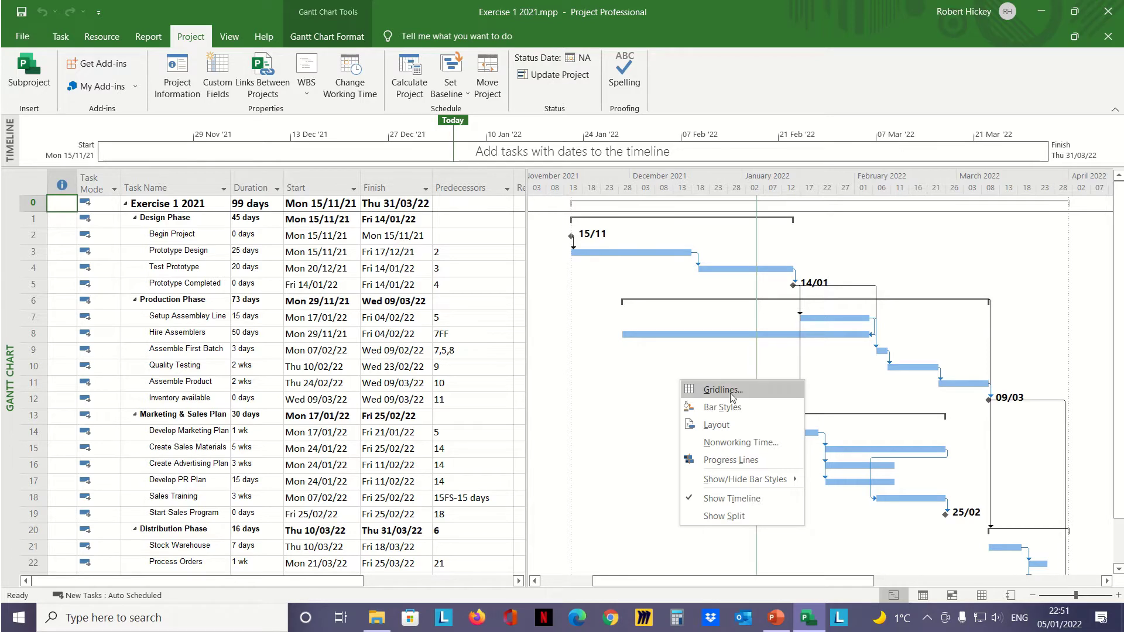
left_click(747, 444)
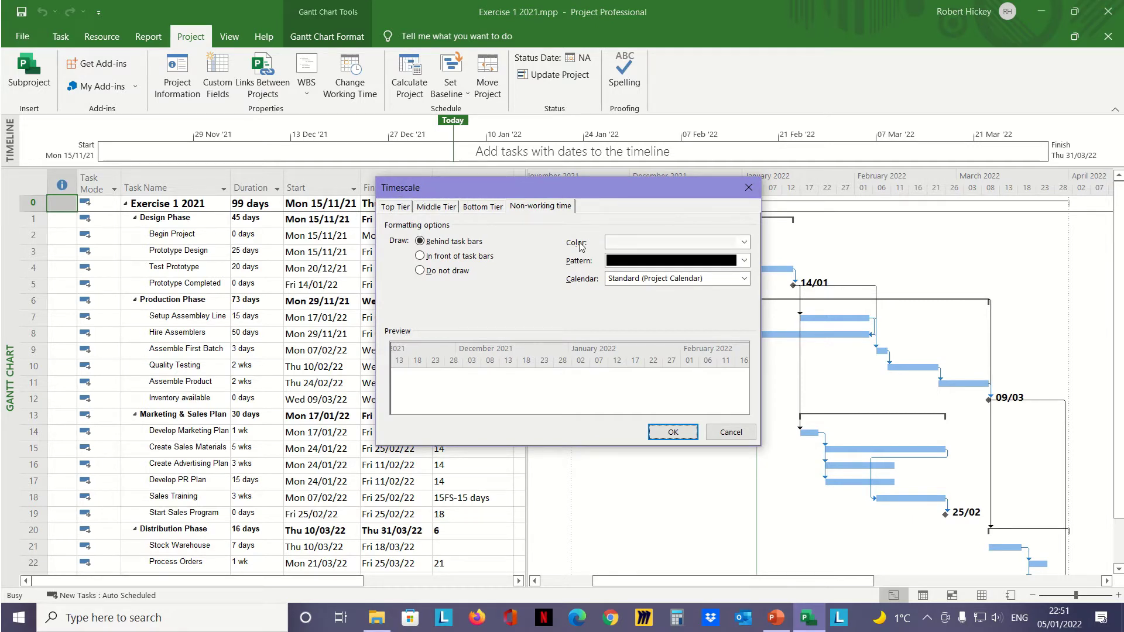
left_click(743, 243)
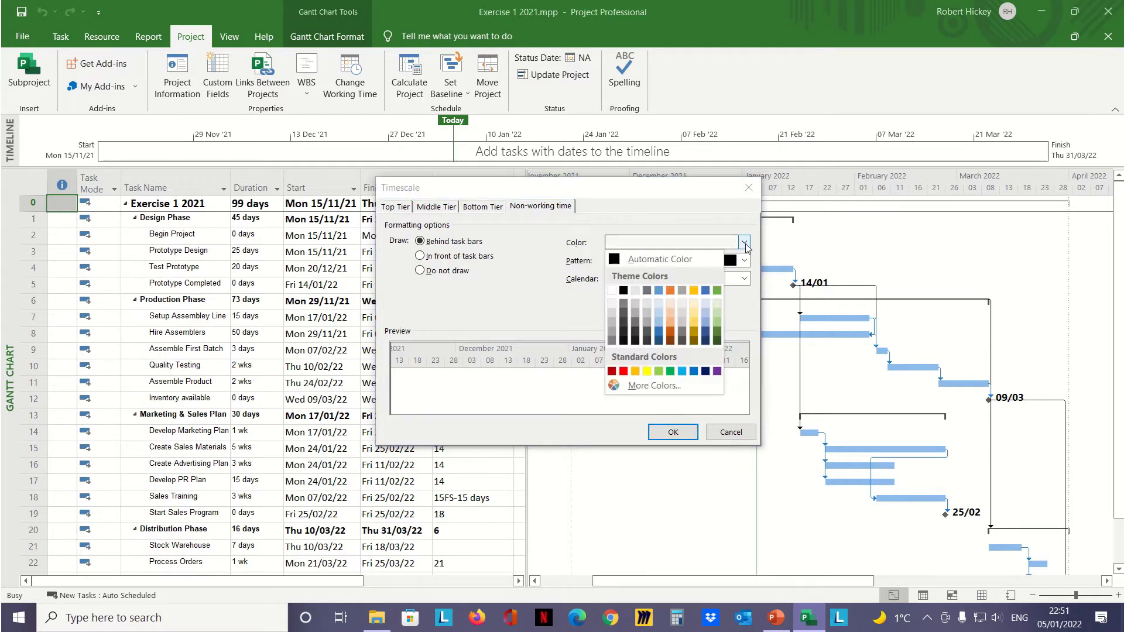
left_click(647, 371)
left_click(676, 435)
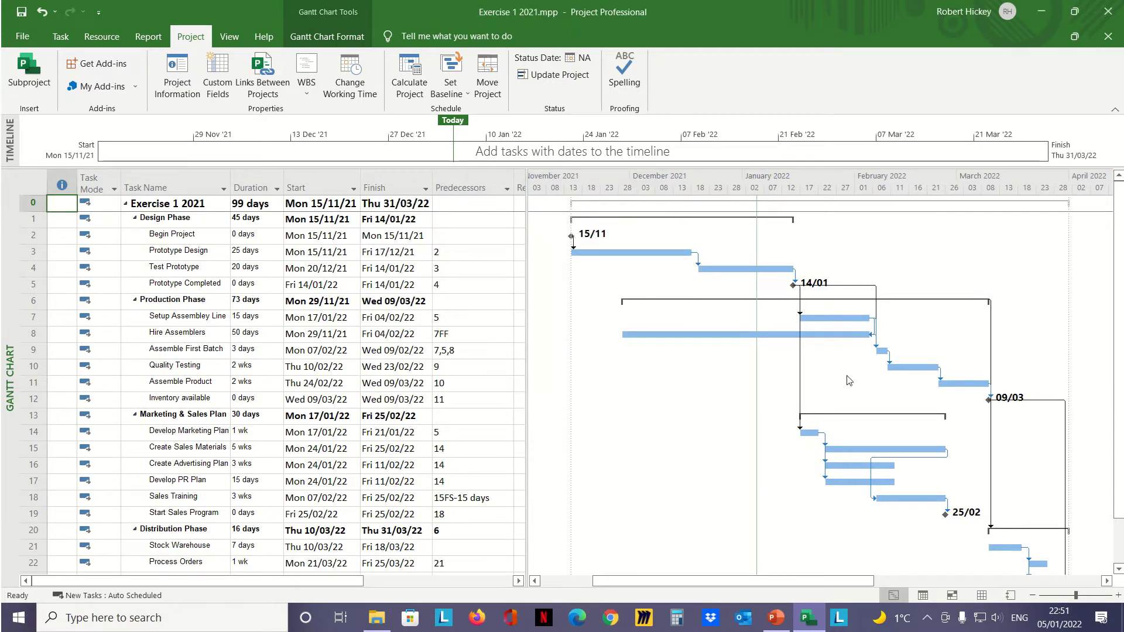
left_click(1117, 595)
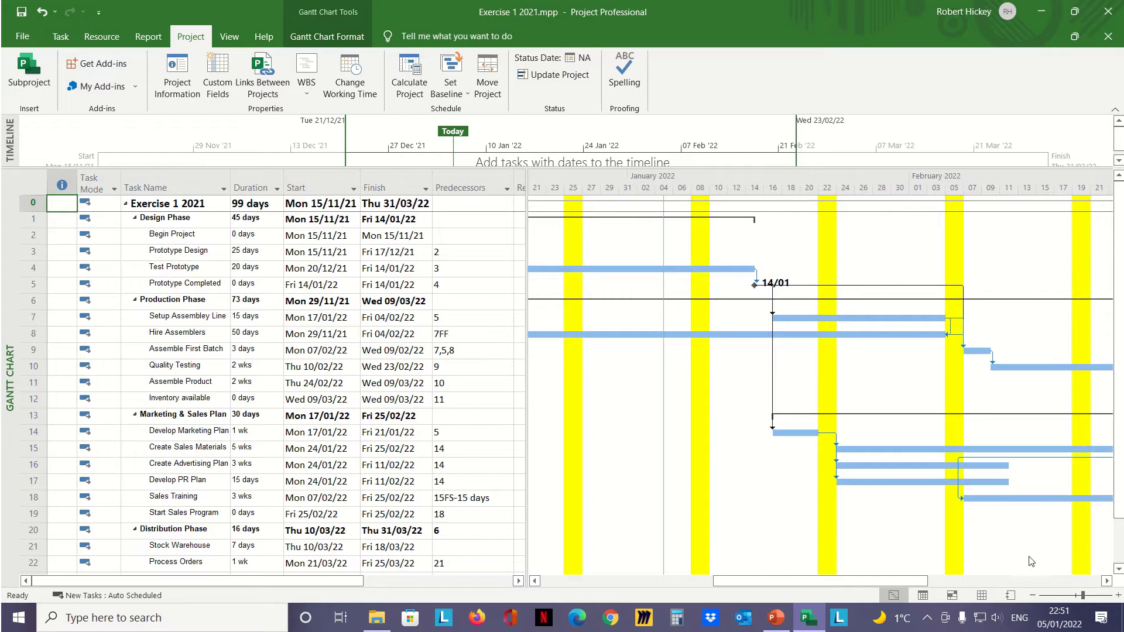
left_click(1033, 596)
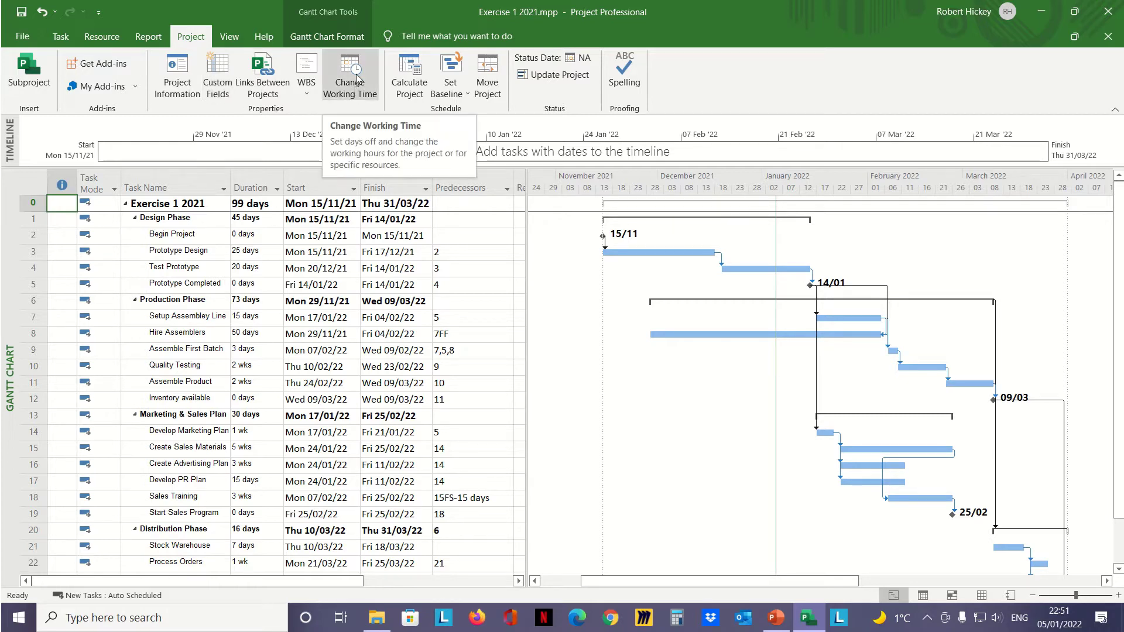
In Change Working Time, add a new exception named Christmas Holidays.
left_click(357, 76)
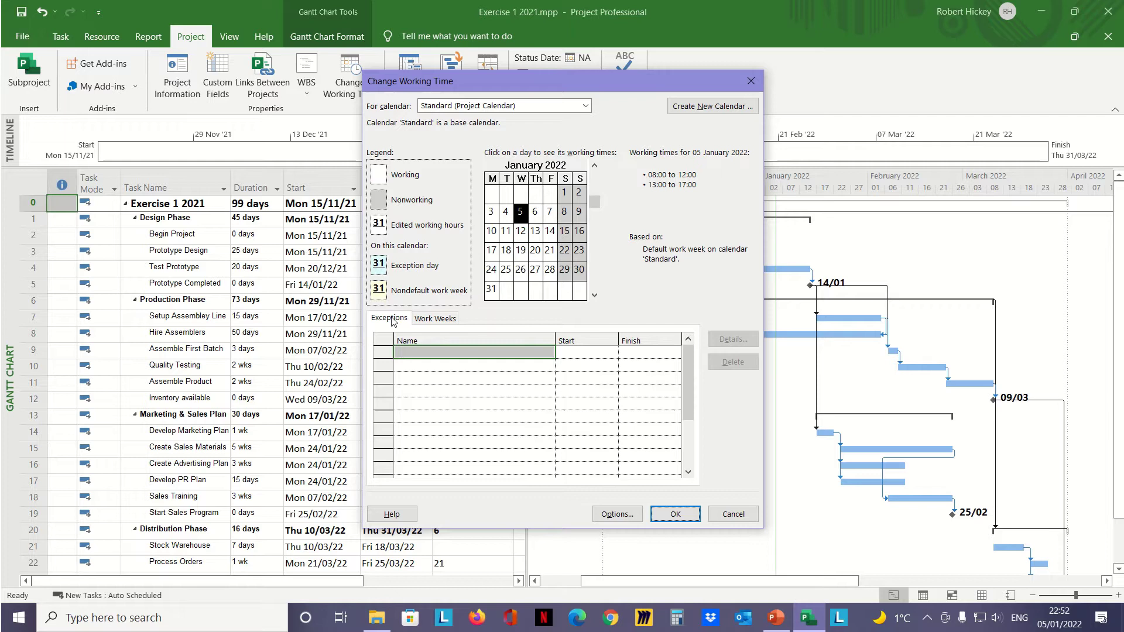
left_click(426, 320)
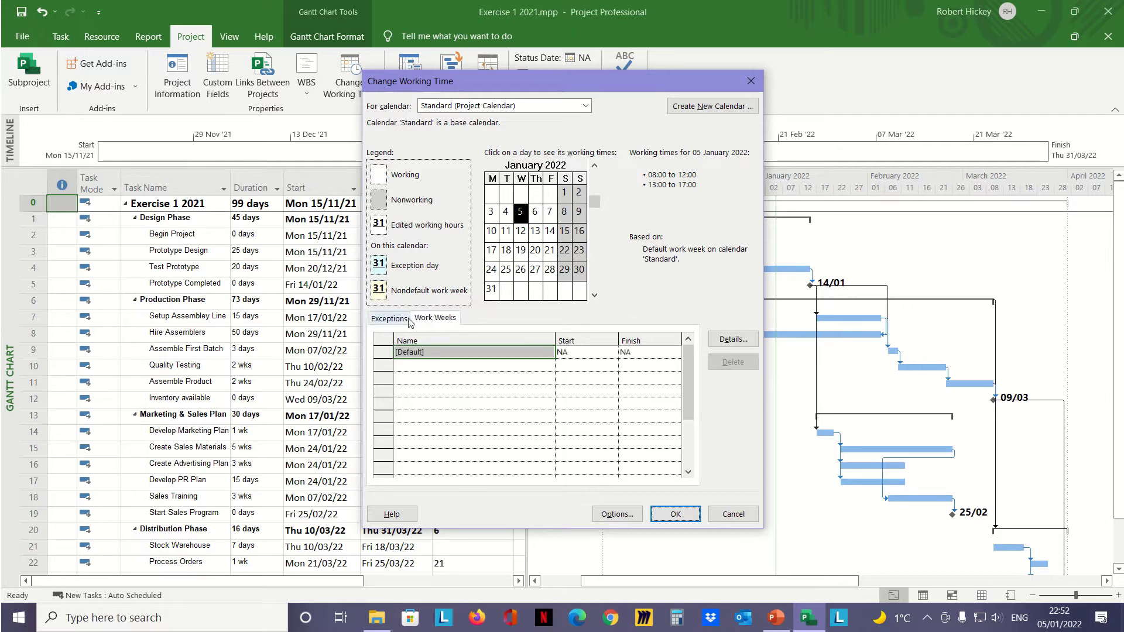
left_click(389, 318)
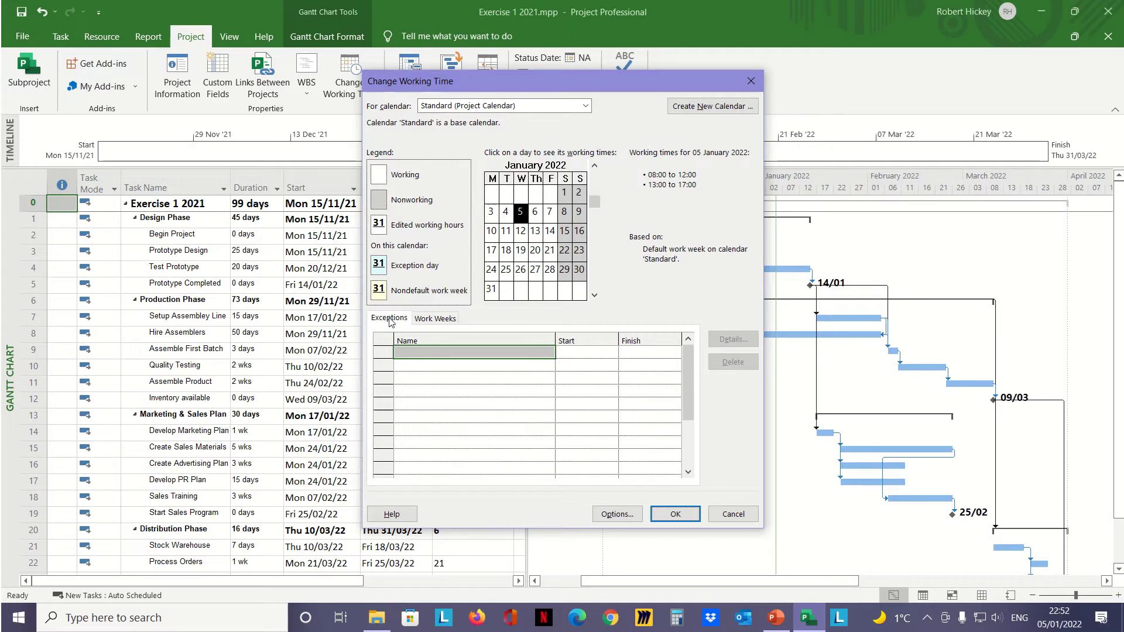
left_click(447, 352)
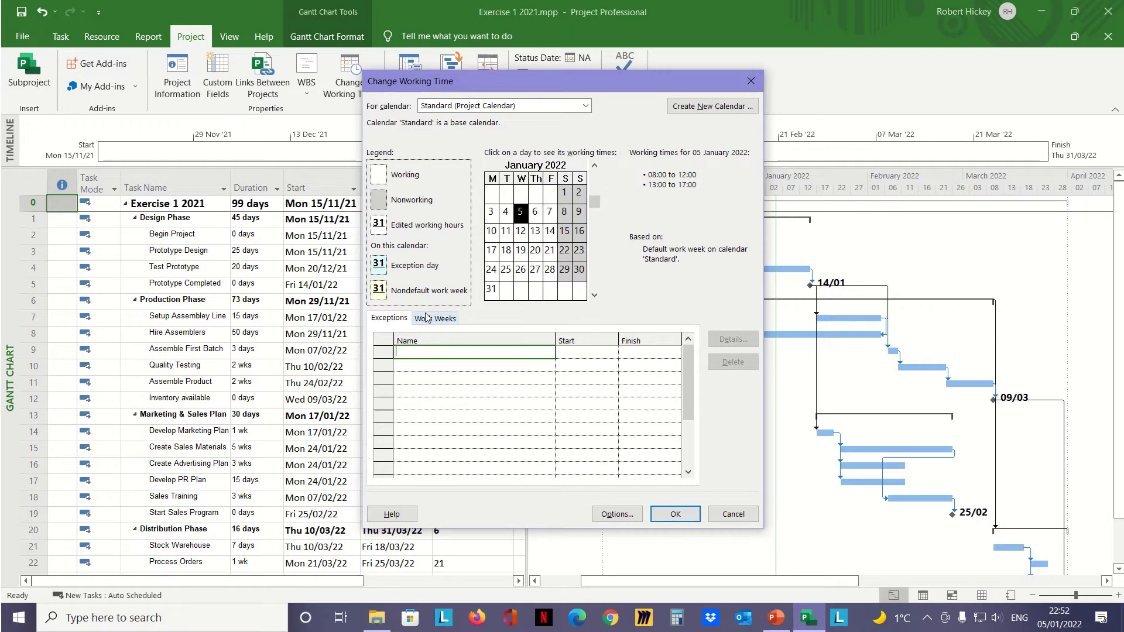
type("Chi")
type("istmas Holidays")
left_click(597, 352)
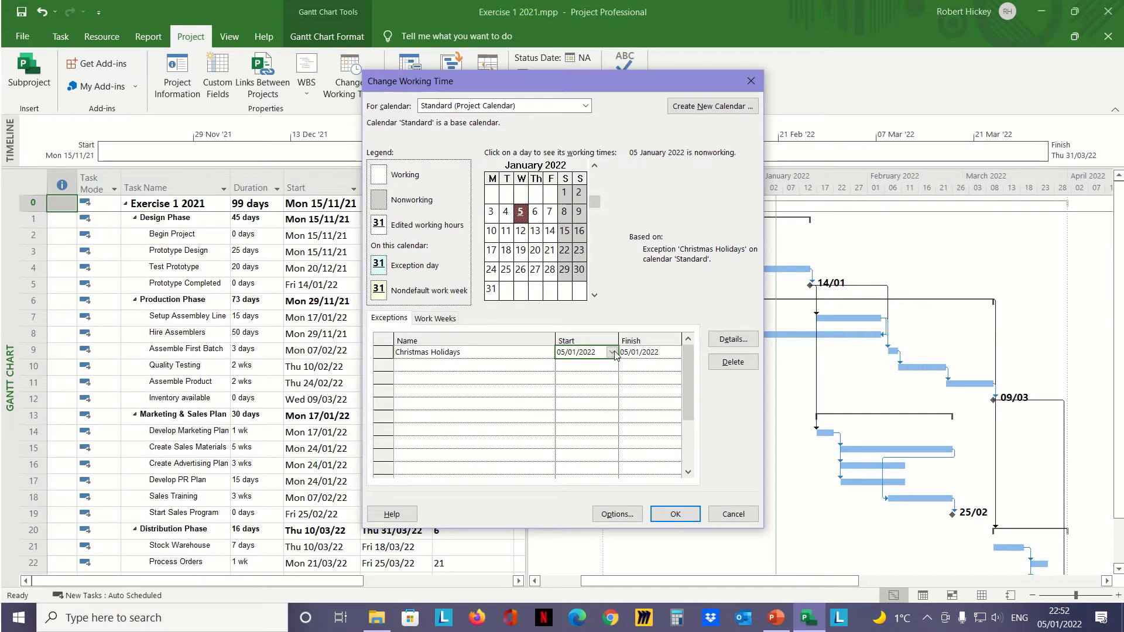
Set the exception to run from 23/12/2021 to 03/01/2022 and confirm it.
left_click(612, 353)
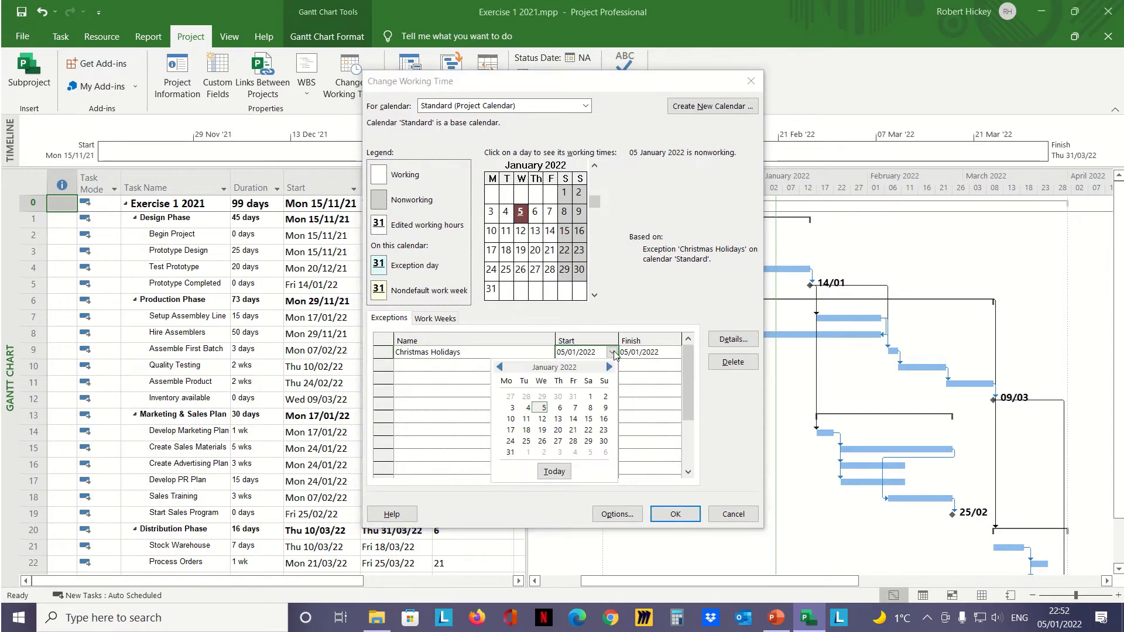
left_click(500, 367)
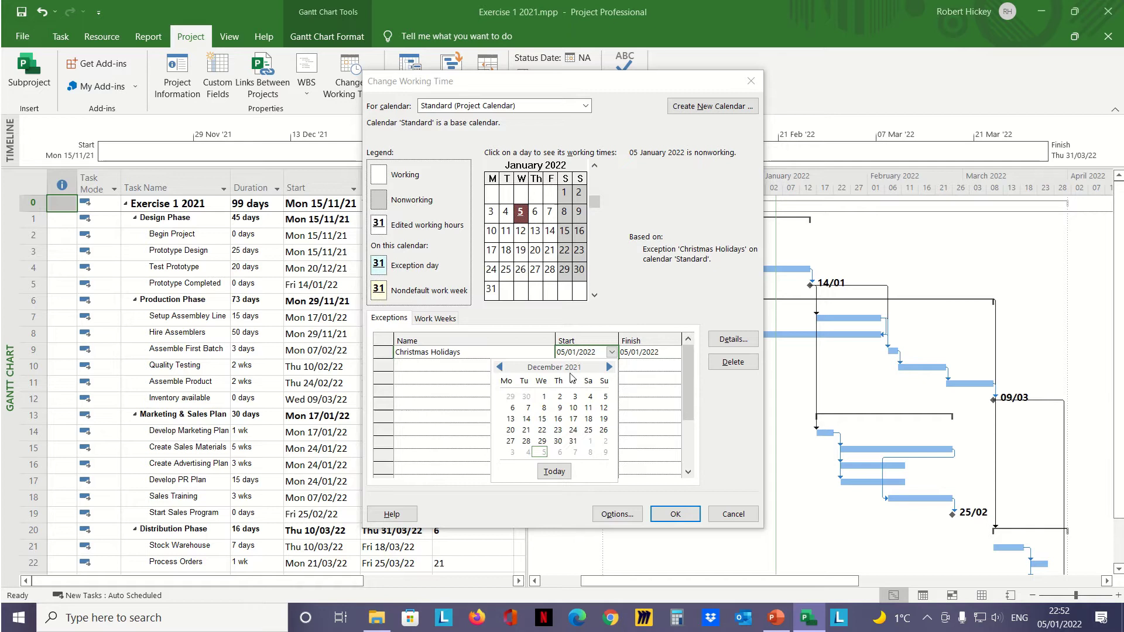
left_click(558, 430)
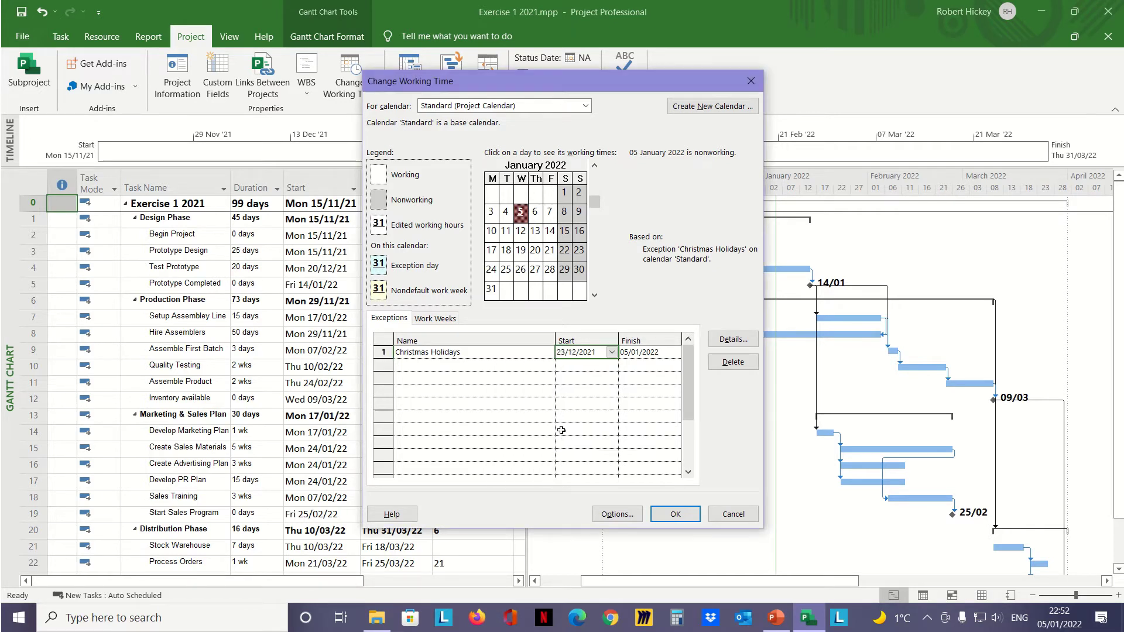
left_click(672, 355)
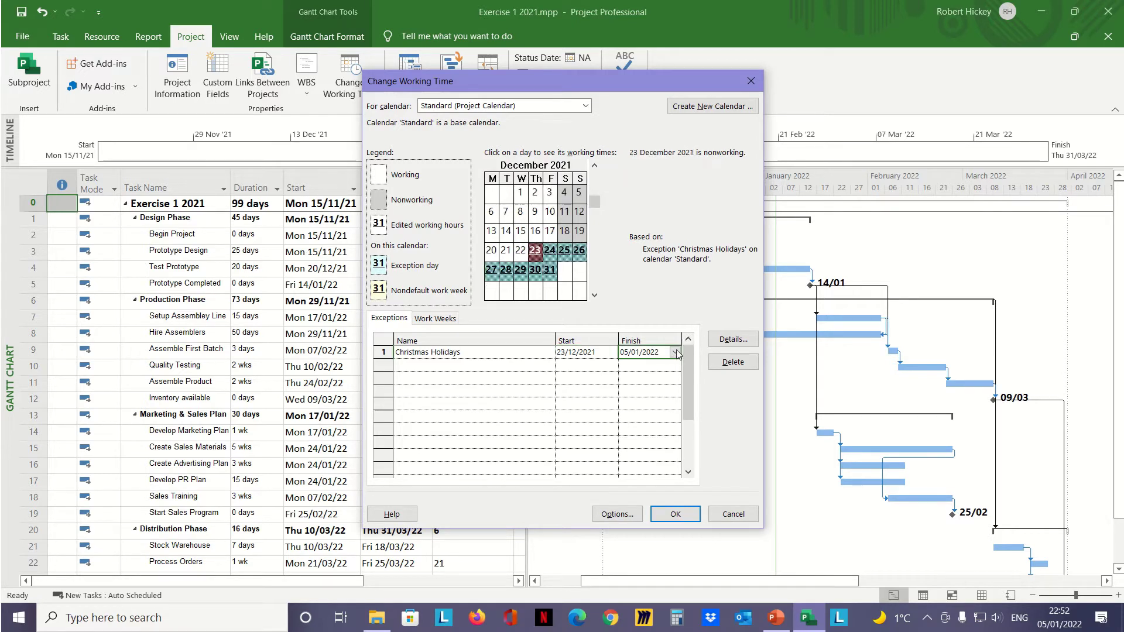
left_click(676, 352)
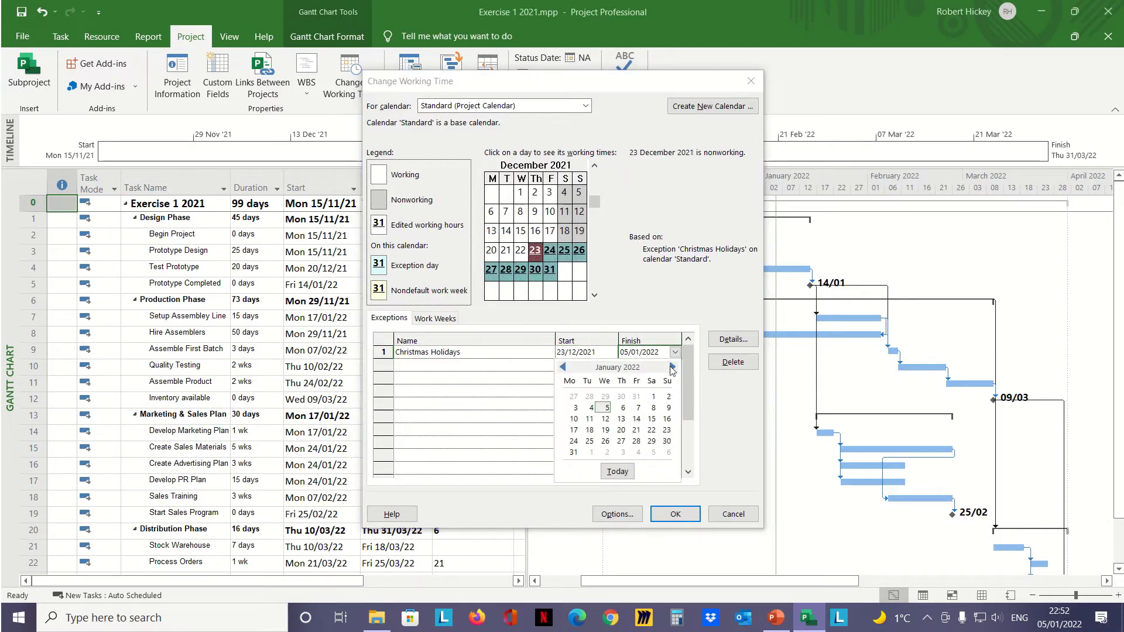
left_click(579, 408)
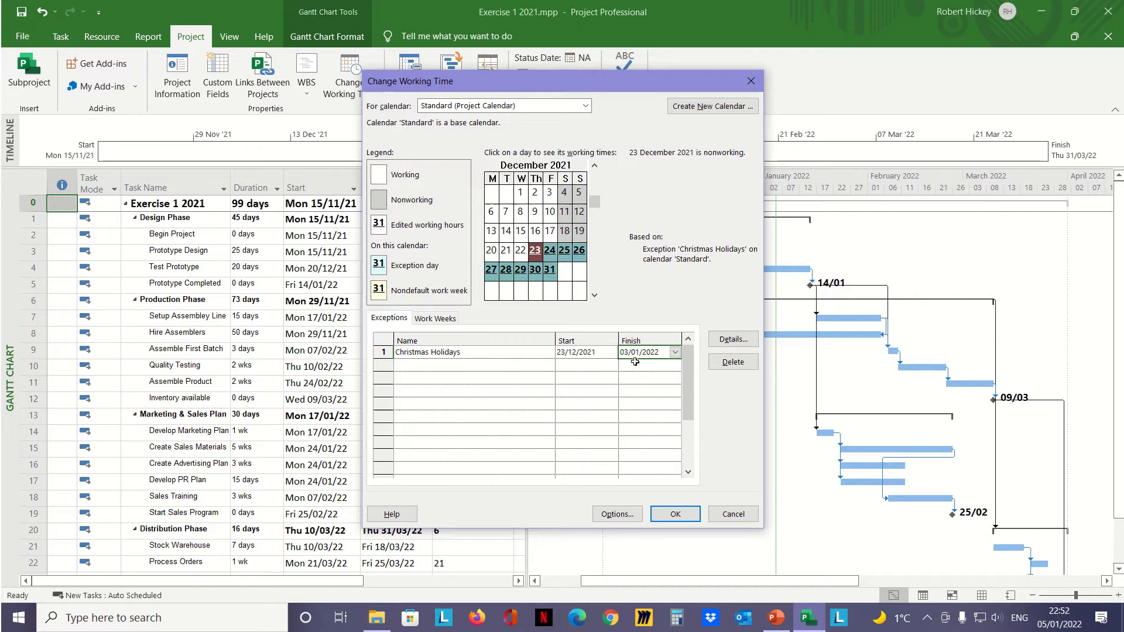
left_click(667, 514)
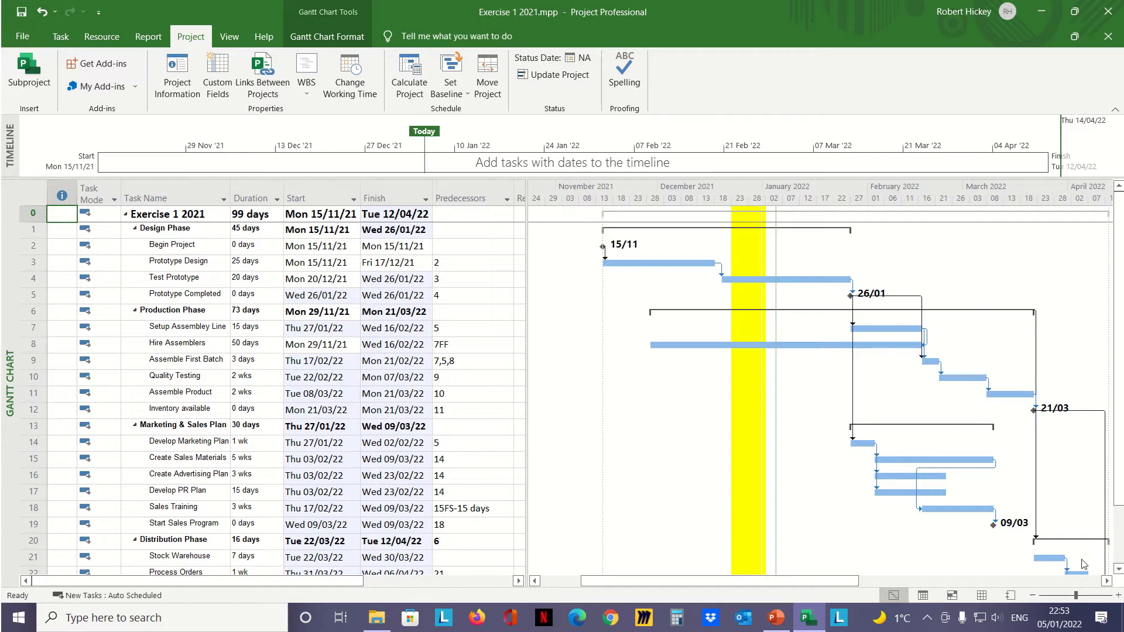
Zoom in to check the yellow Christmas break, then back out to weeks and months.
left_click(1117, 595)
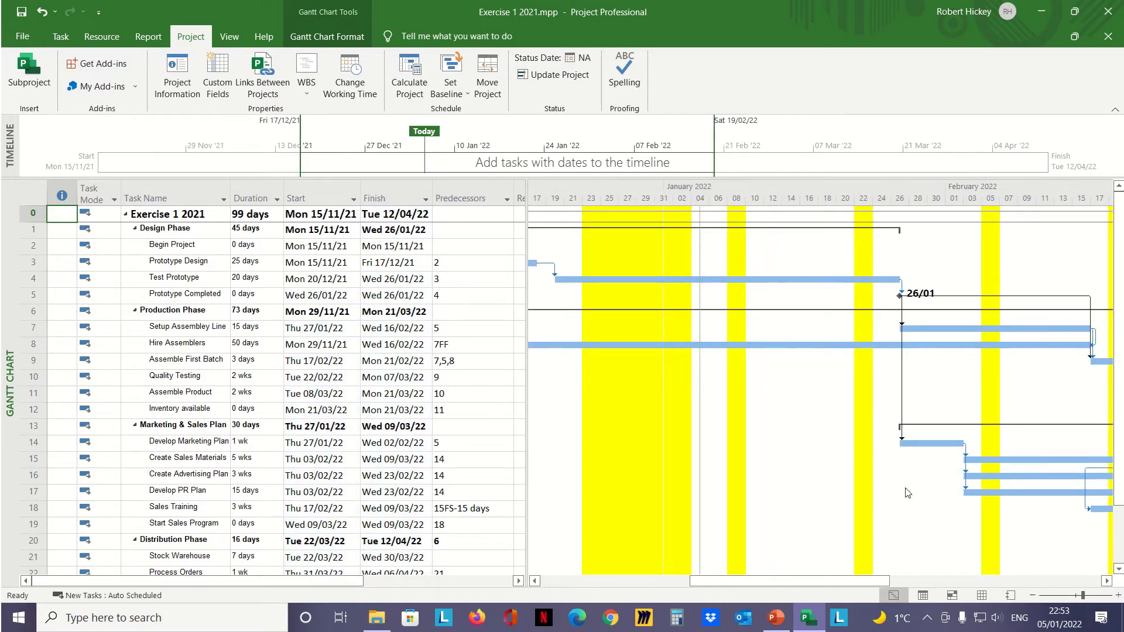
left_click(1032, 596)
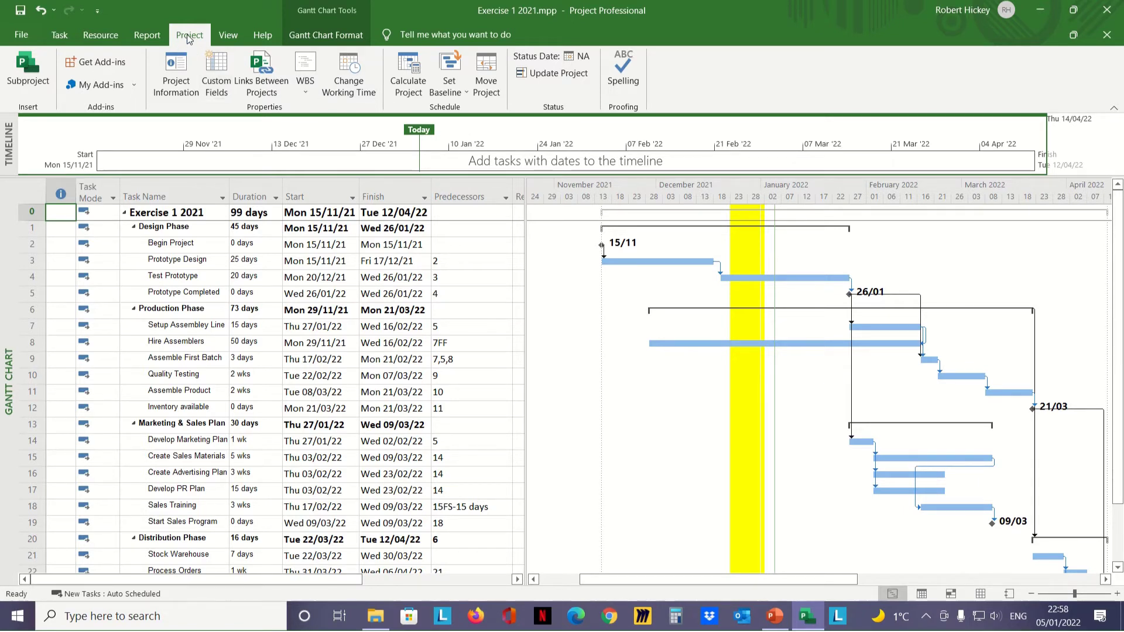
Open the default work week's Details and give Monday specific working times.
left_click(352, 68)
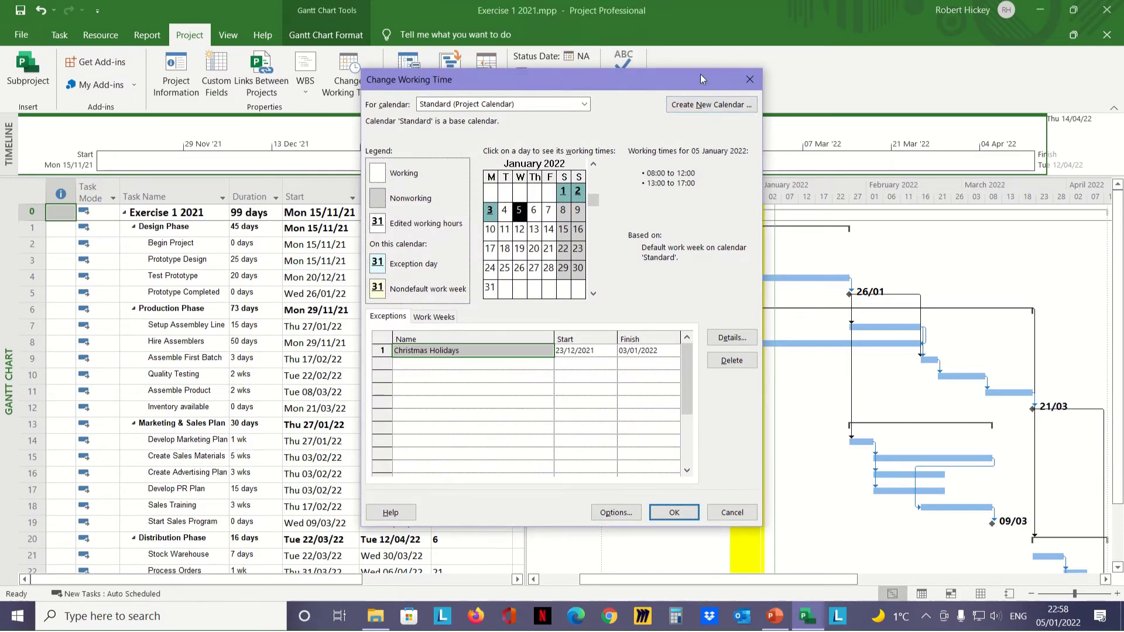
left_click_drag(700, 76, 679, 102)
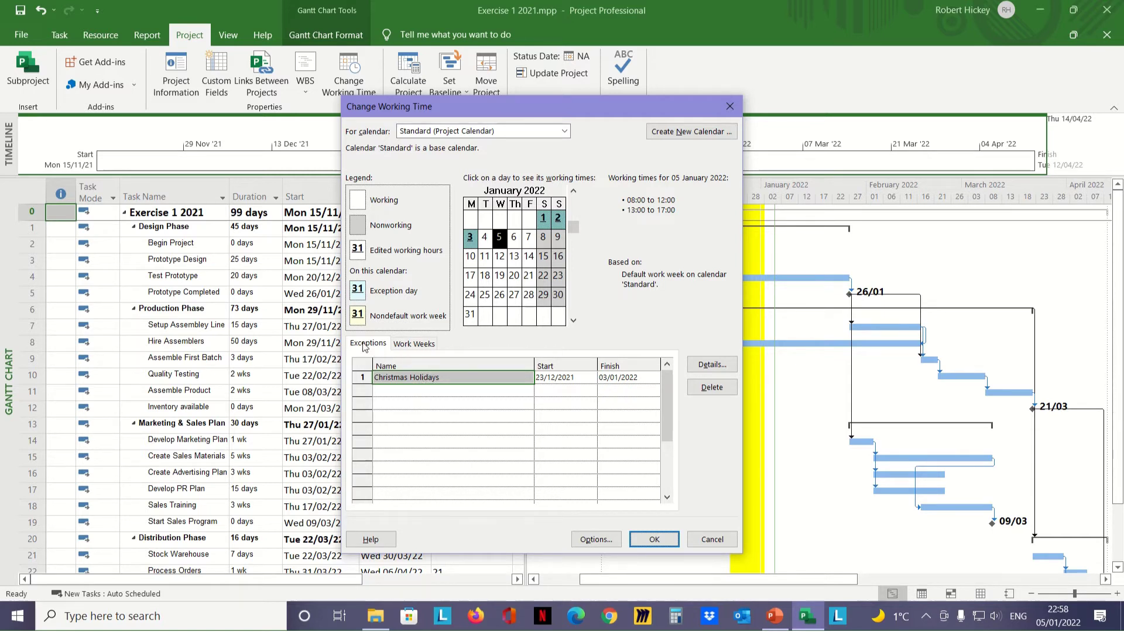
left_click(426, 346)
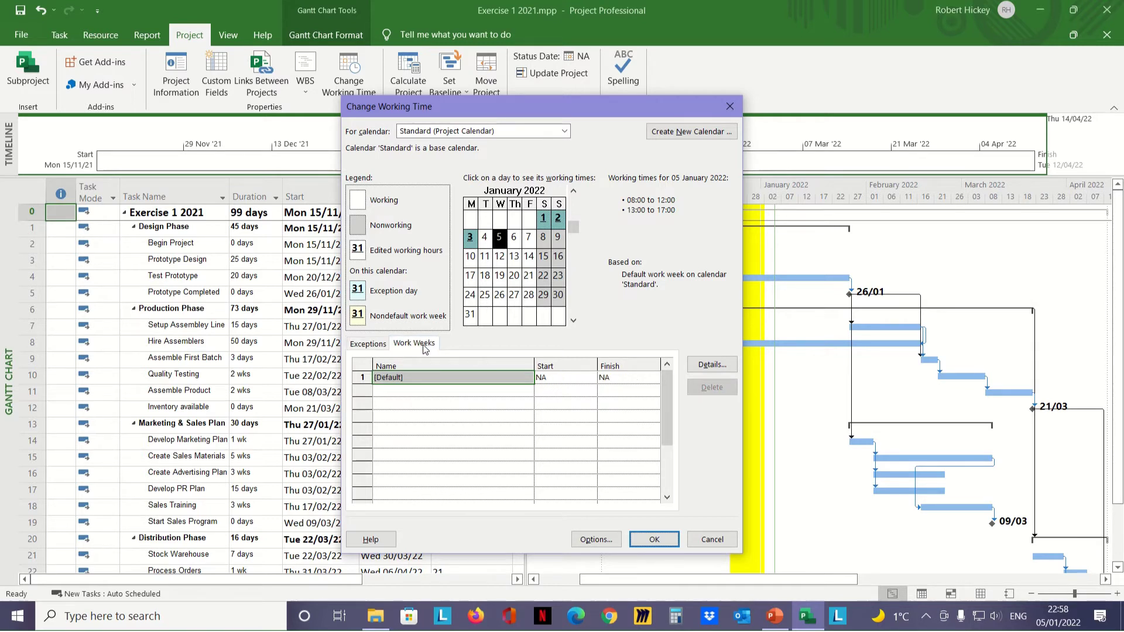
left_click(713, 369)
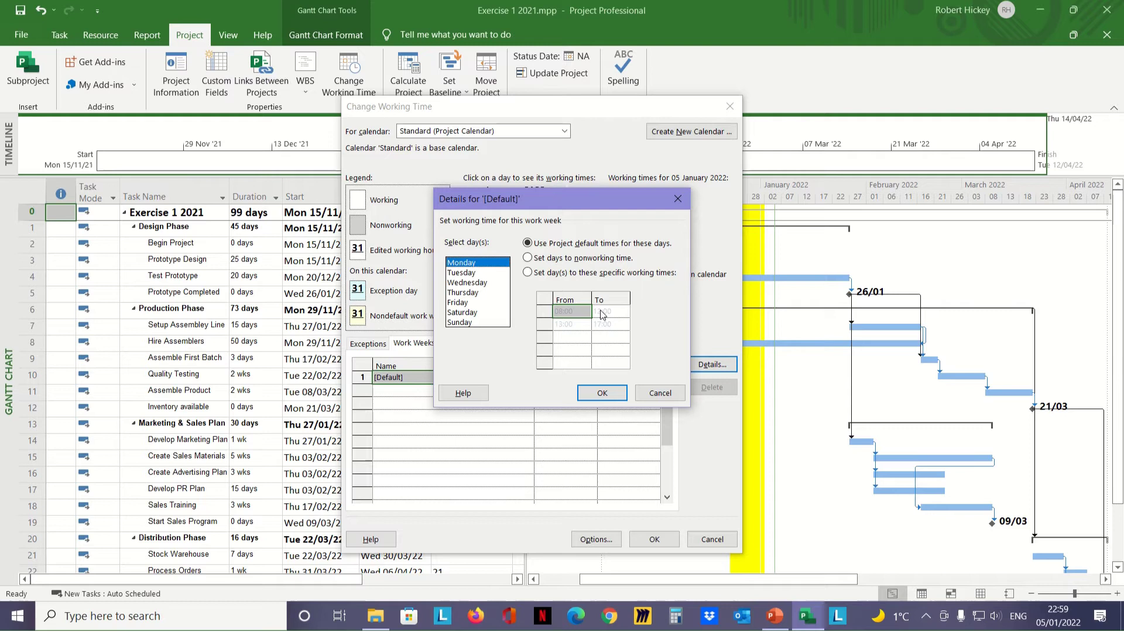
left_click(527, 273)
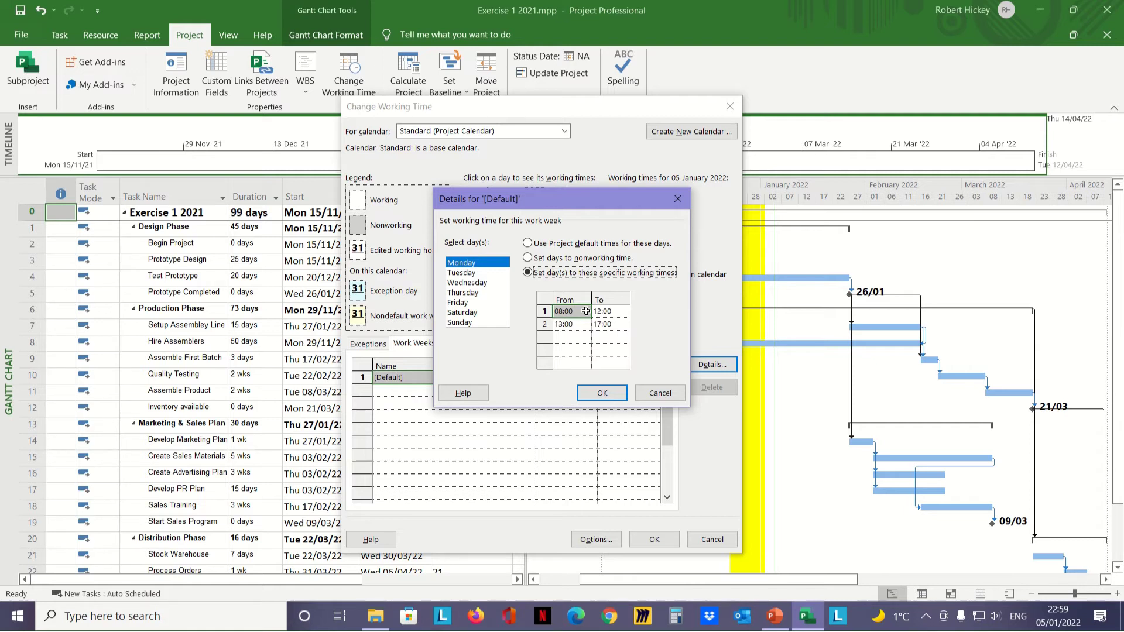
Enter Monday's working periods as 09:00–13:00 and 14:00–17:00.
left_click(585, 311)
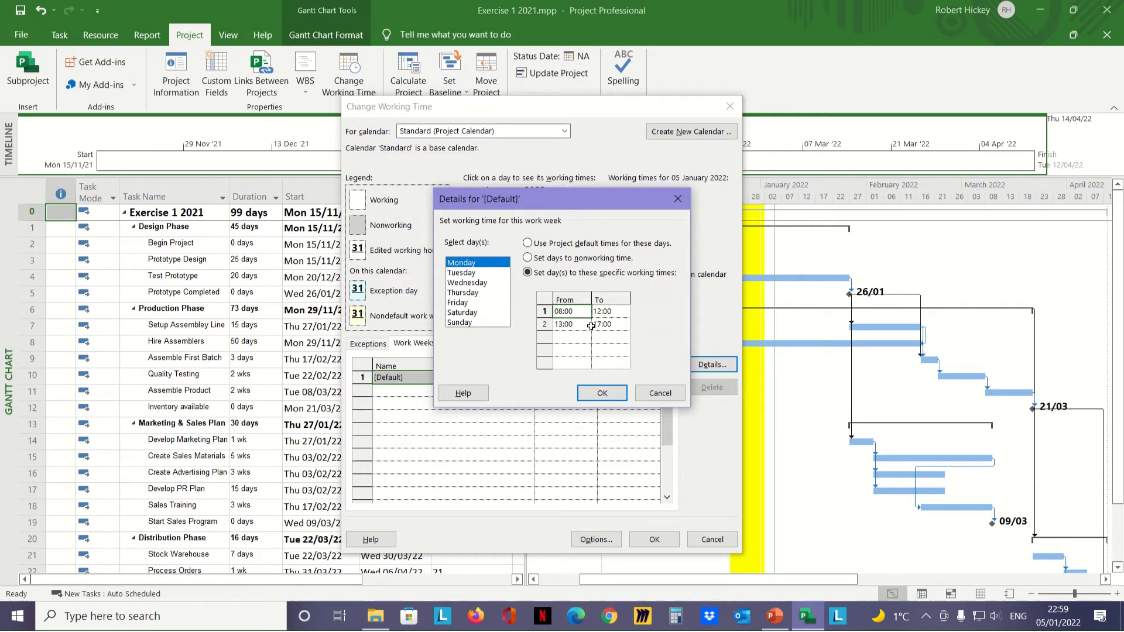
type("9")
key("Return")
left_click(627, 312)
type("13")
left_click(625, 326)
left_click(584, 325)
type("14")
key("Return")
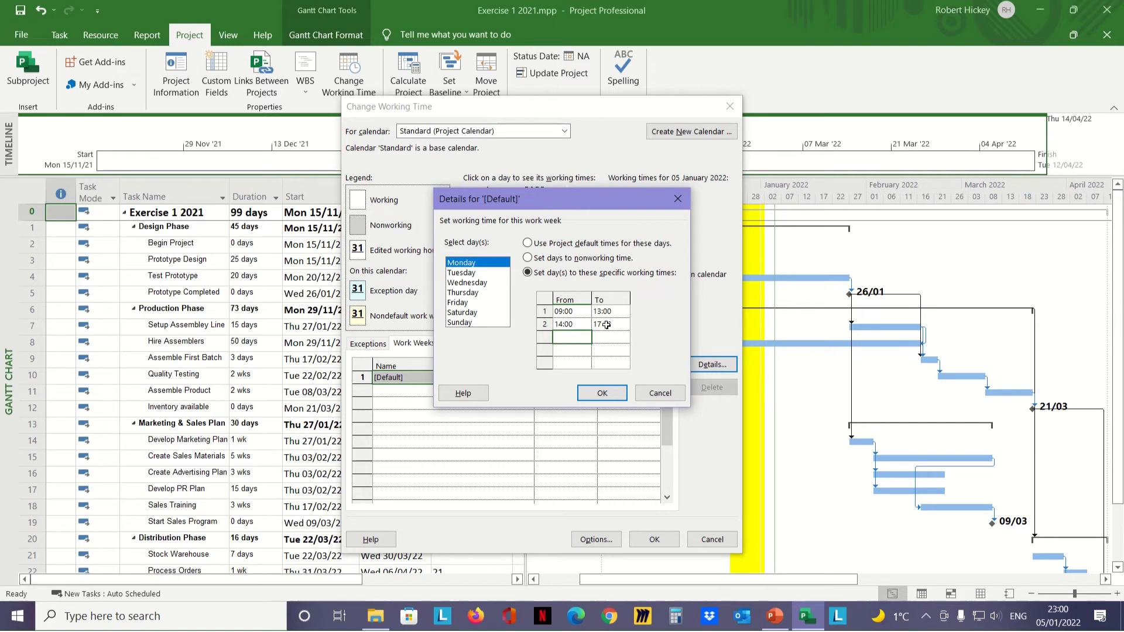
Give Tuesday specific working times of 09:00–13:00 and 14:00–17:00.
left_click(465, 274)
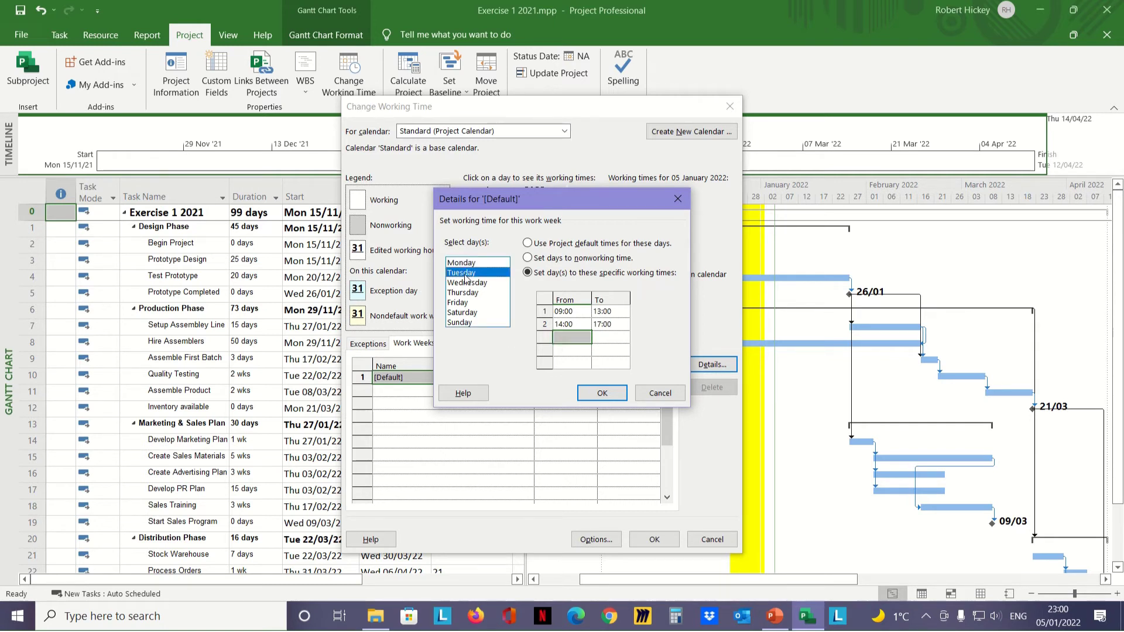
left_click(528, 273)
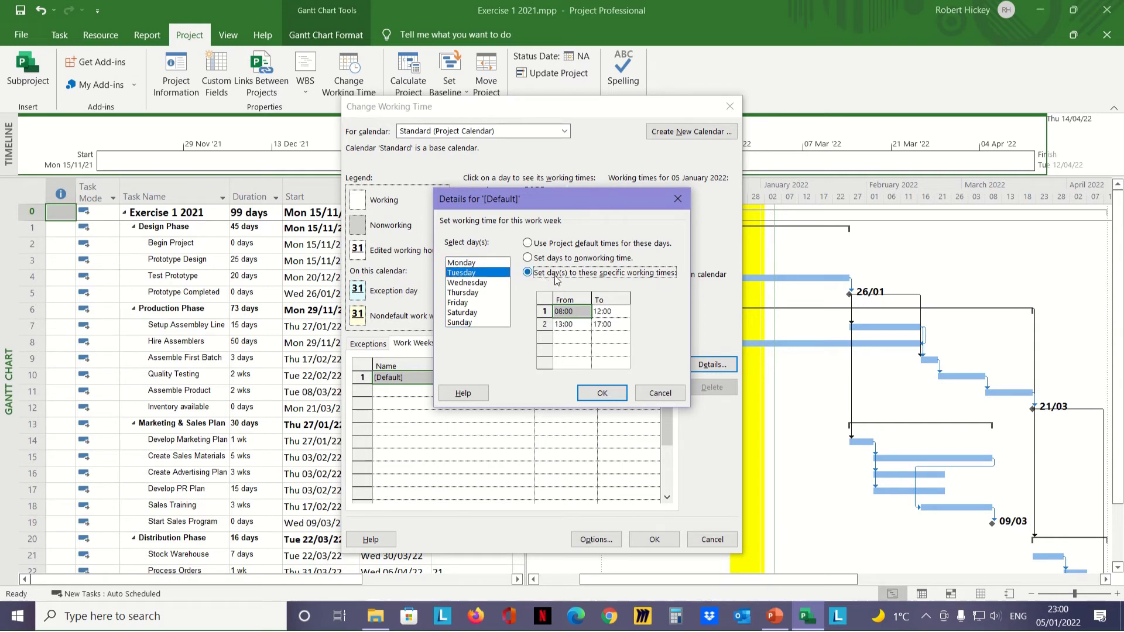
left_click(586, 313)
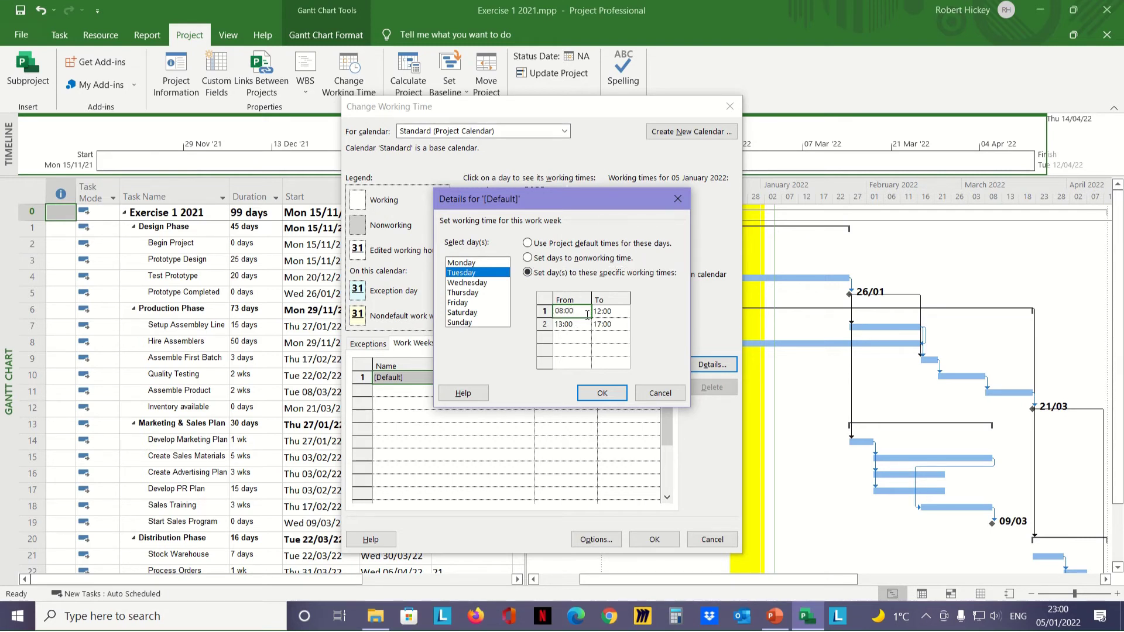
type("9")
left_click(603, 337)
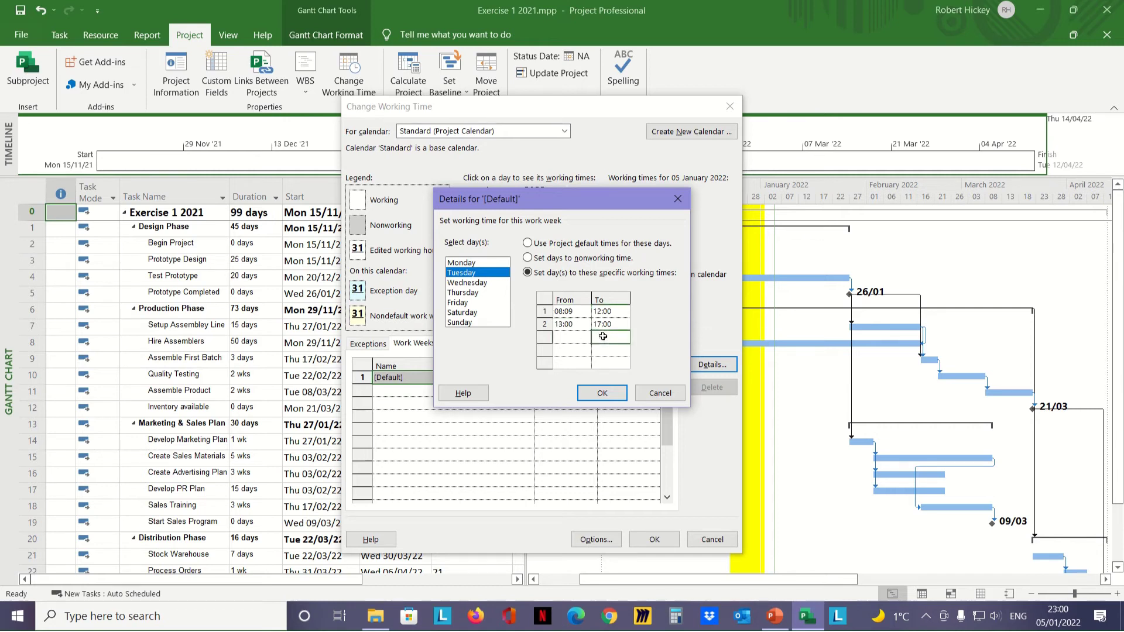
left_click(583, 311)
type("9")
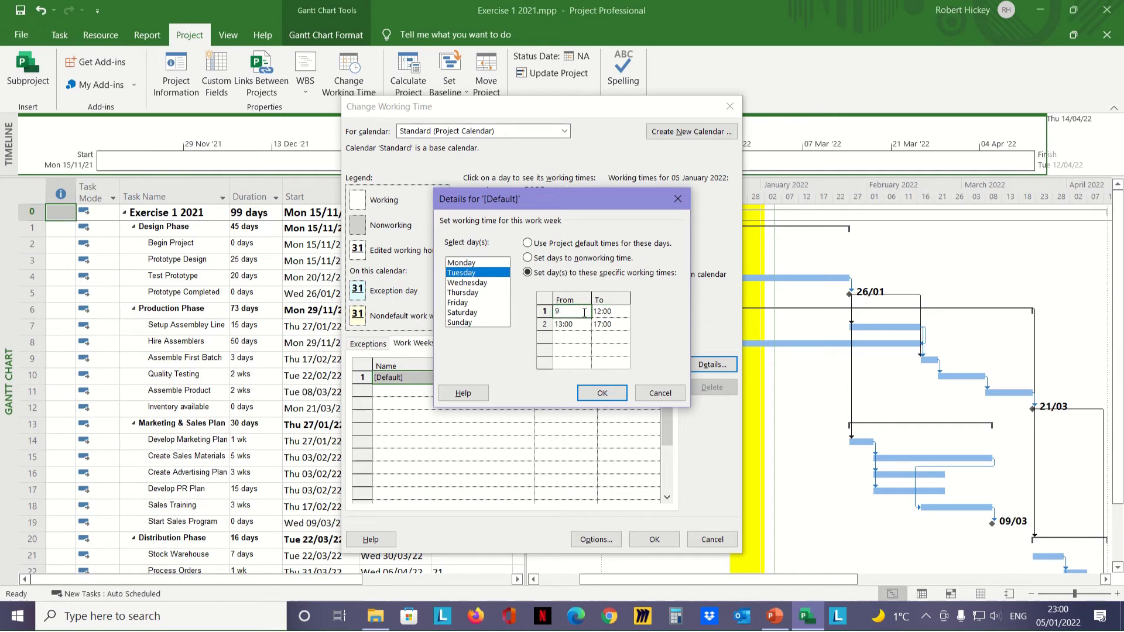
left_click(622, 312)
type("13")
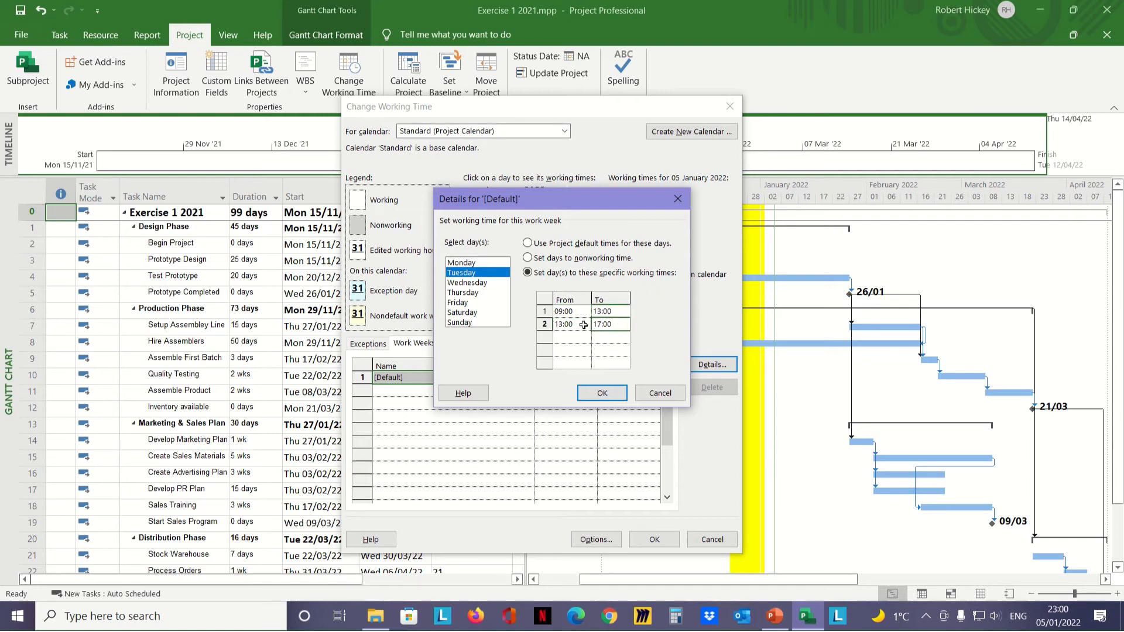
left_click(584, 324)
type("14")
key("Return")
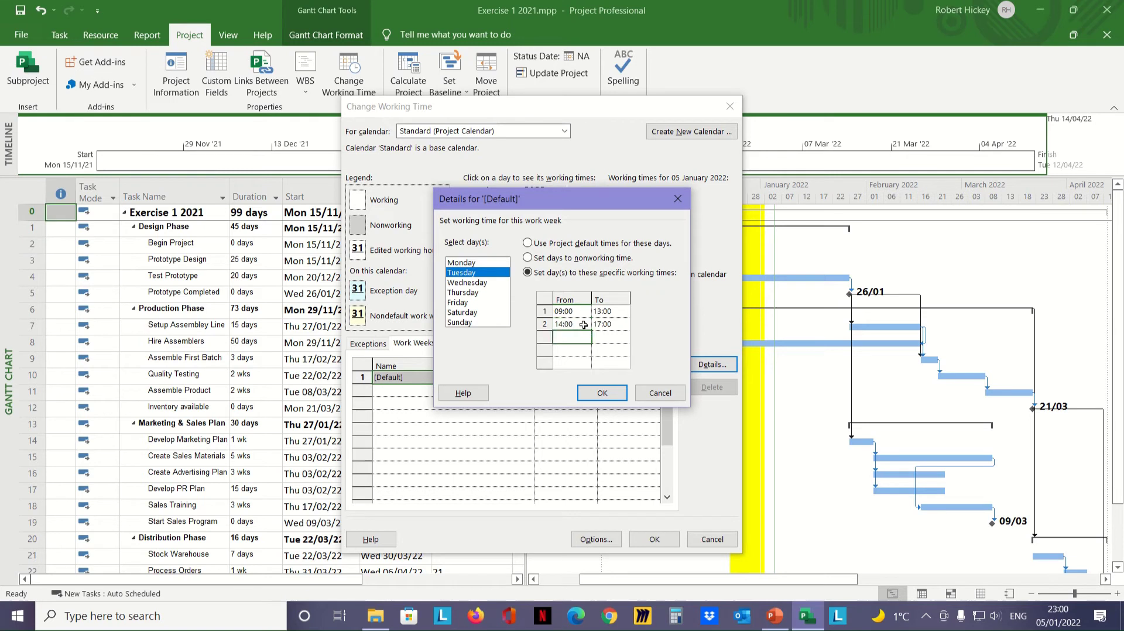
left_click(483, 284)
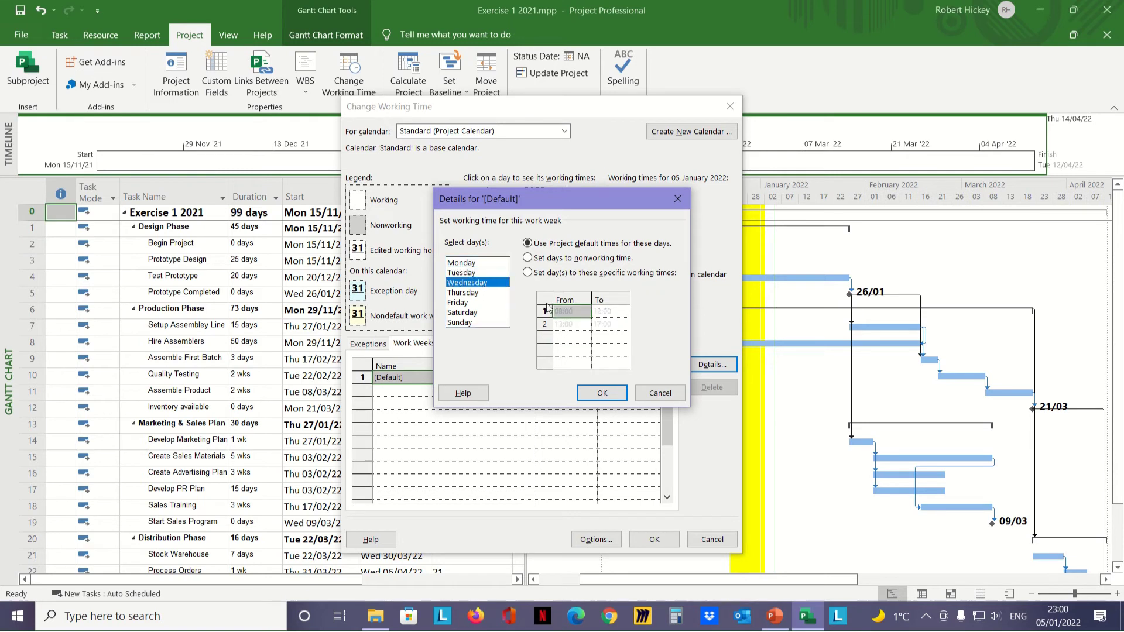
Give Wednesday specific working times of 09:00–13:00 and 14:00–17:00.
left_click(527, 273)
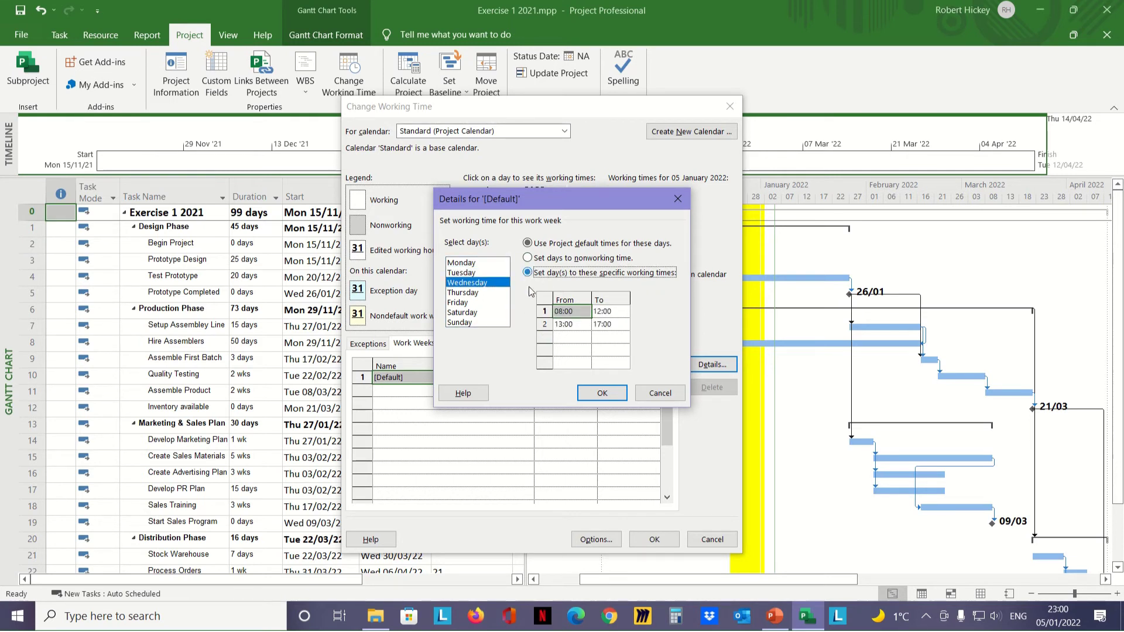
left_click(587, 329)
left_click(585, 312)
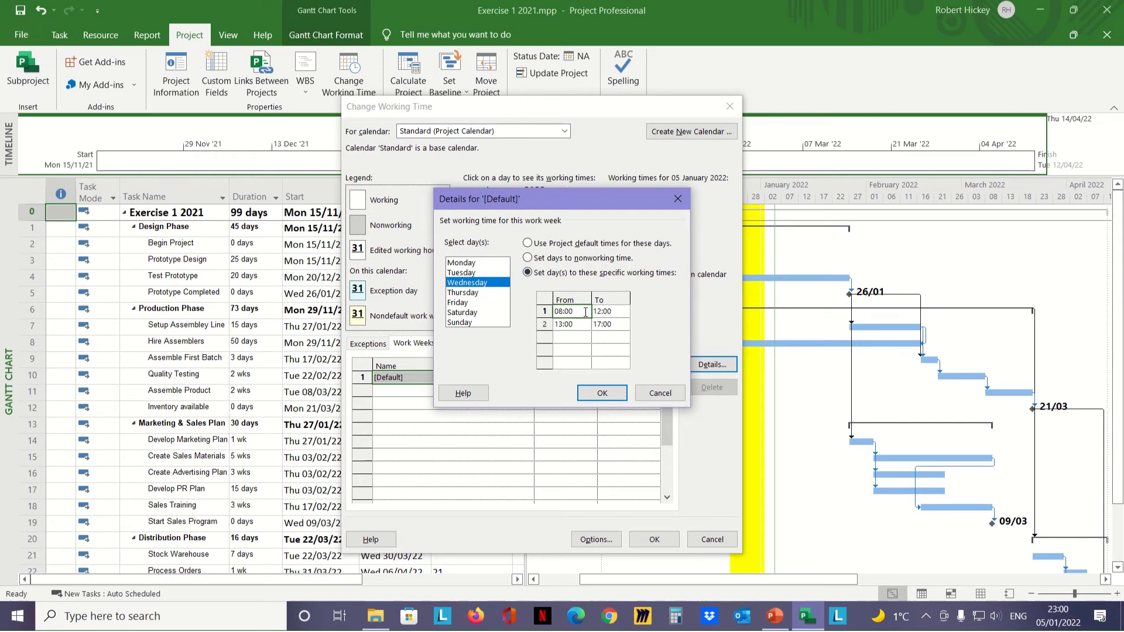
type("09:00")
key("Return")
left_click(622, 311)
type("13")
left_click(582, 325)
type("14")
left_click(575, 339)
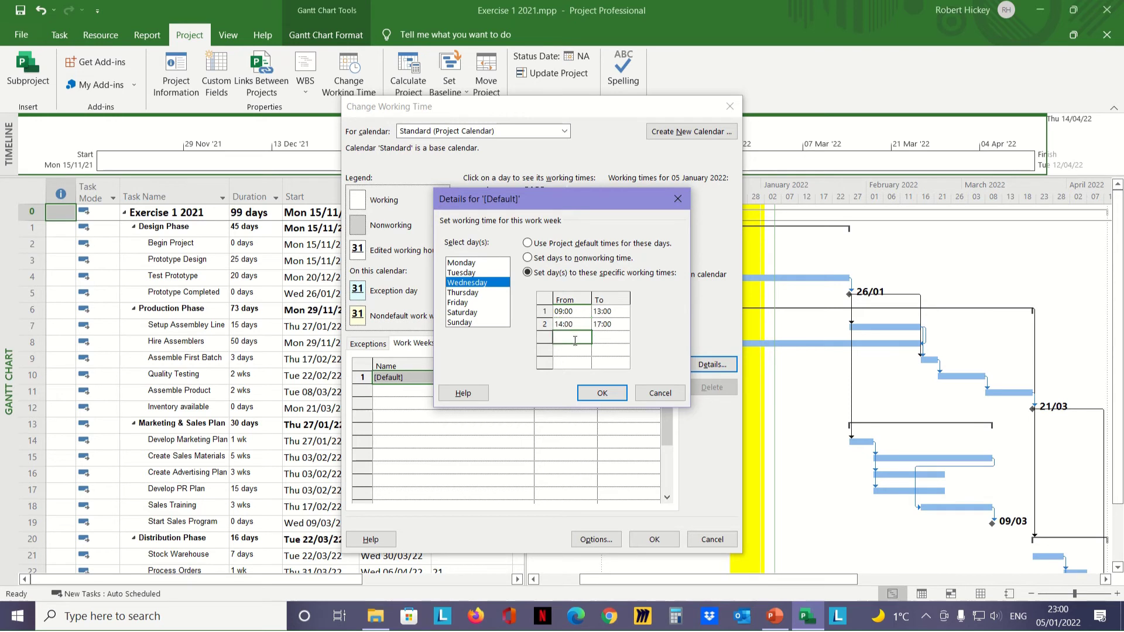
Give Thursday specific working times of 09:00–13:00 and 14:00–17:00.
left_click(465, 292)
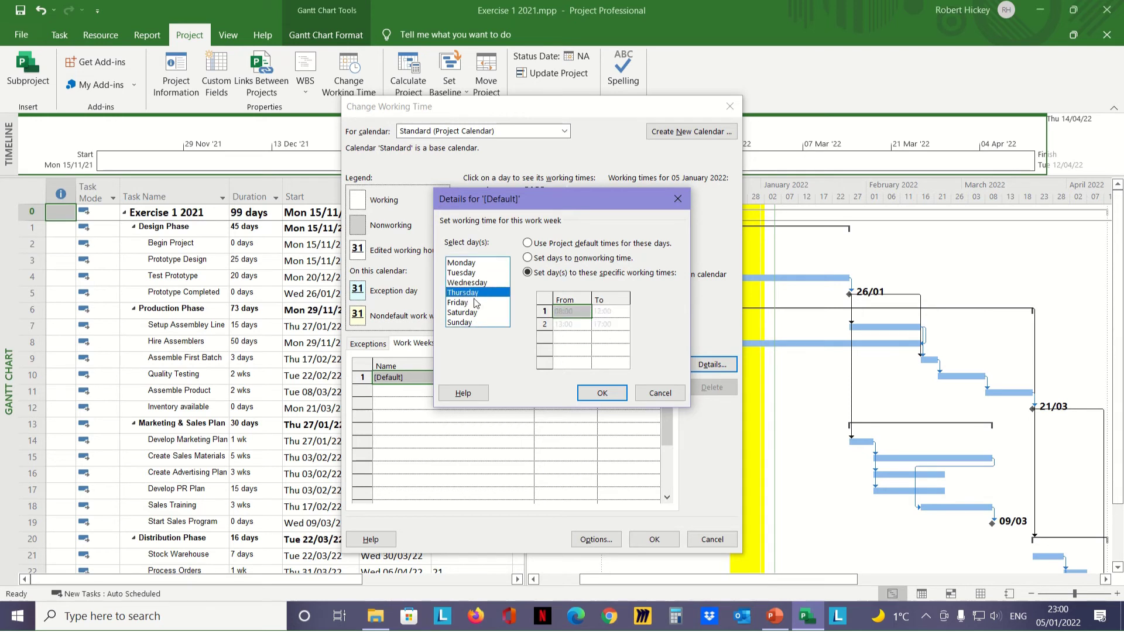
left_click(528, 273)
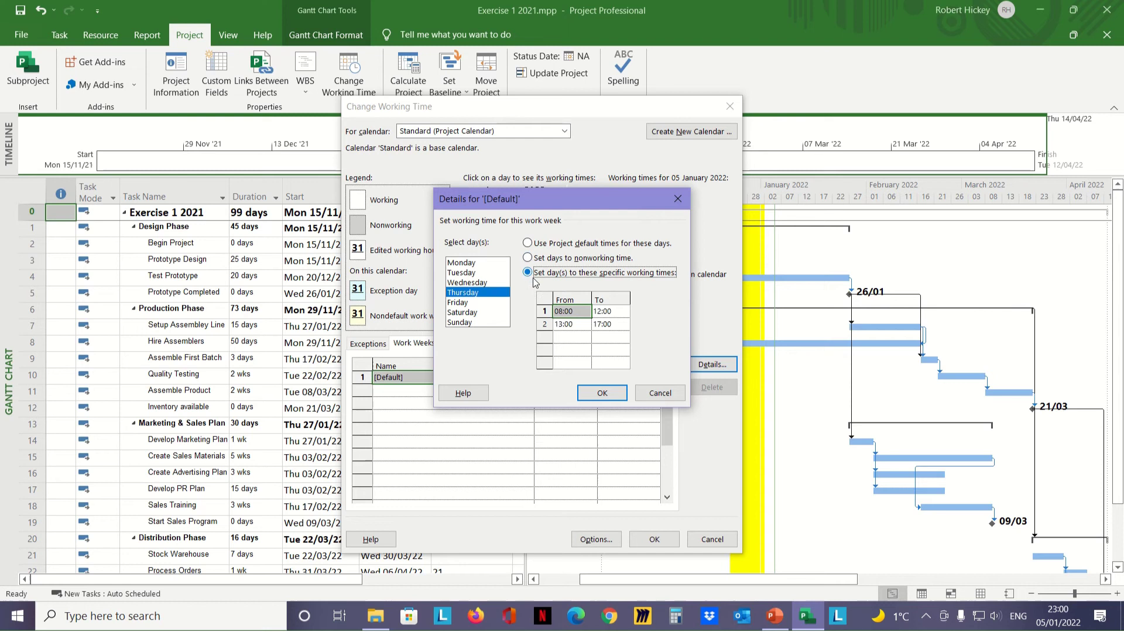
left_click(594, 312)
left_click(581, 312)
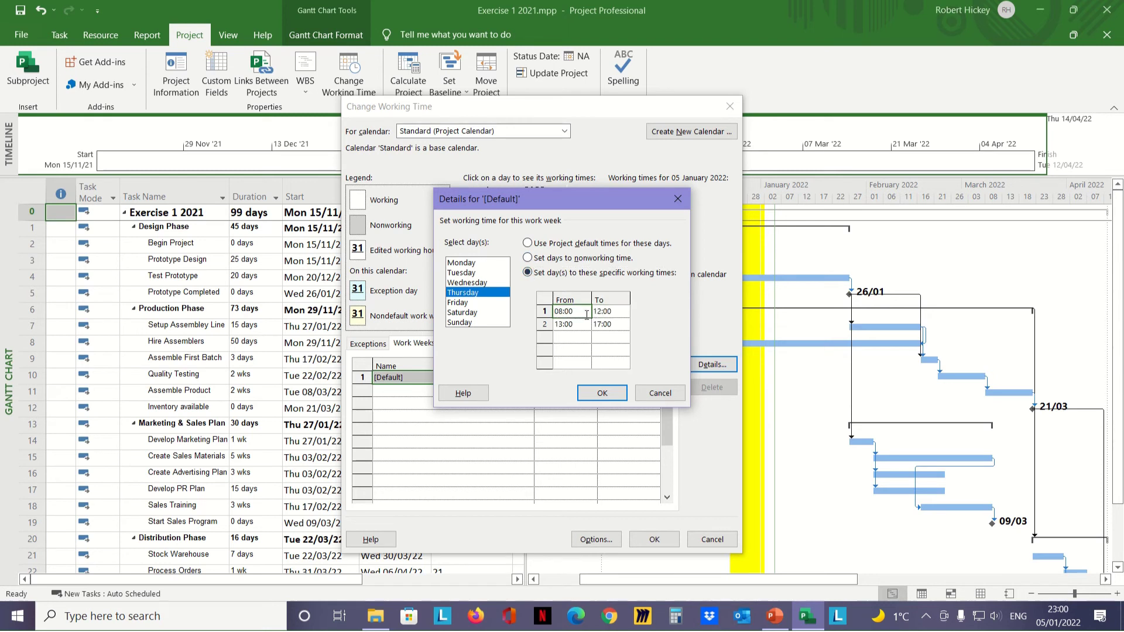
type("09:00")
key("Return")
left_click(620, 312)
type("13:00")
key("Return")
left_click(581, 325)
type("14:00")
key("Return")
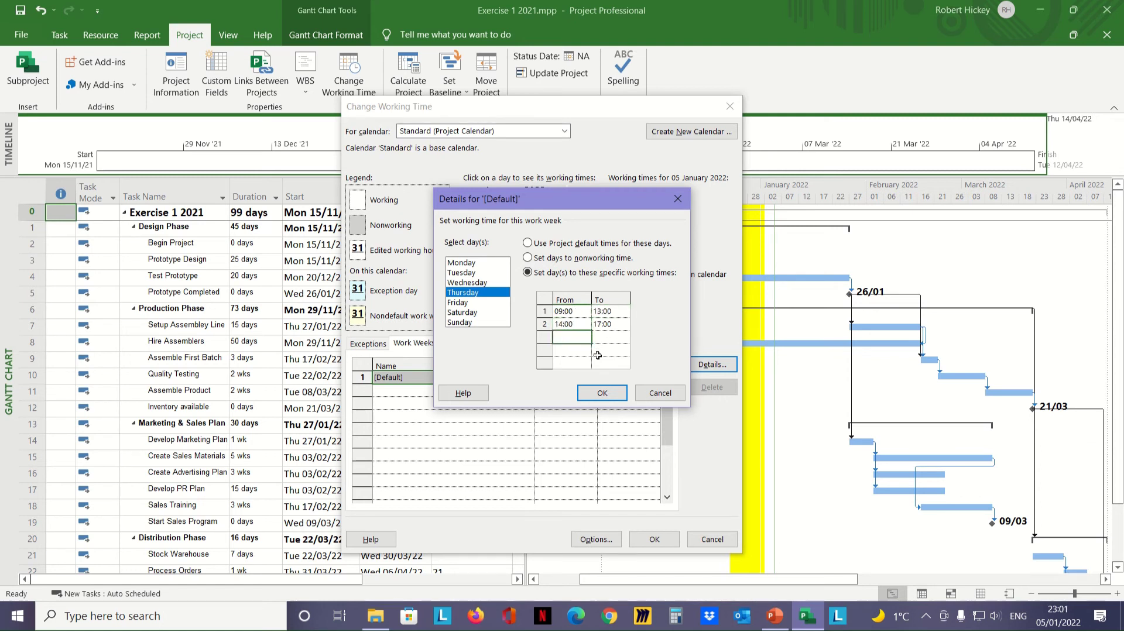
Set Friday to a single 09:00–13:00 period, deleting its afternoon hours.
left_click(464, 303)
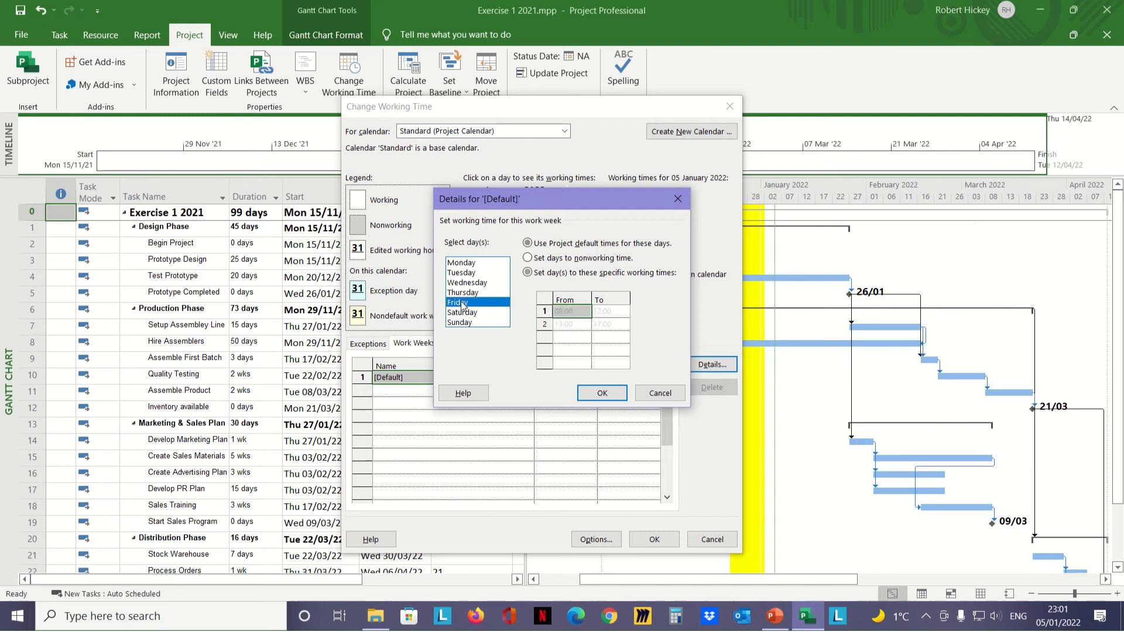
left_click(528, 274)
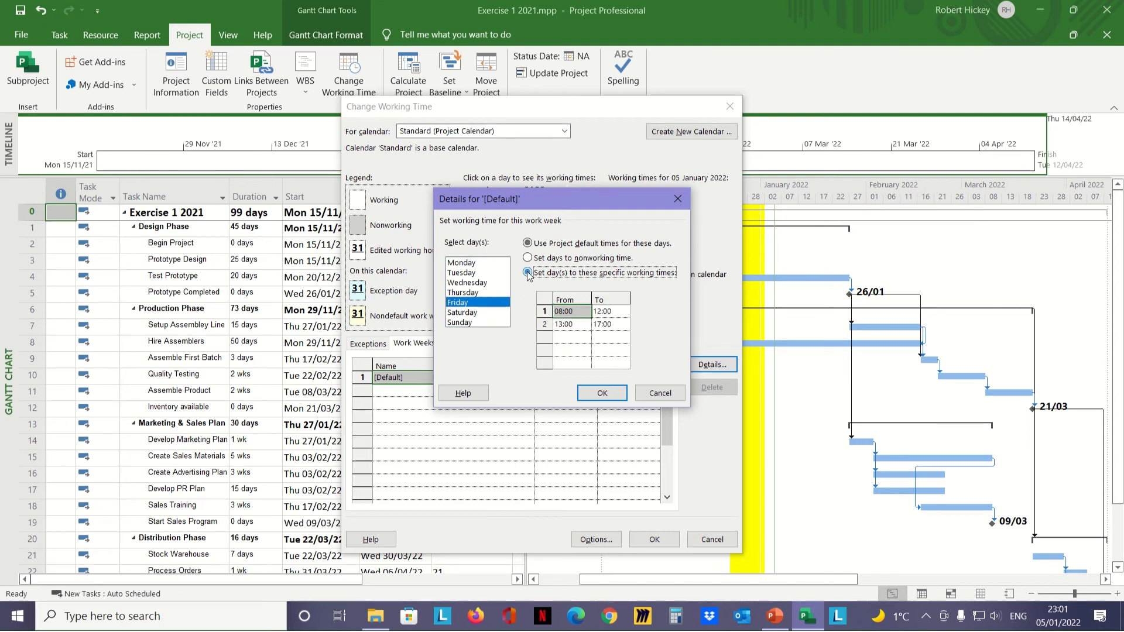
left_click(583, 323)
left_click(584, 312)
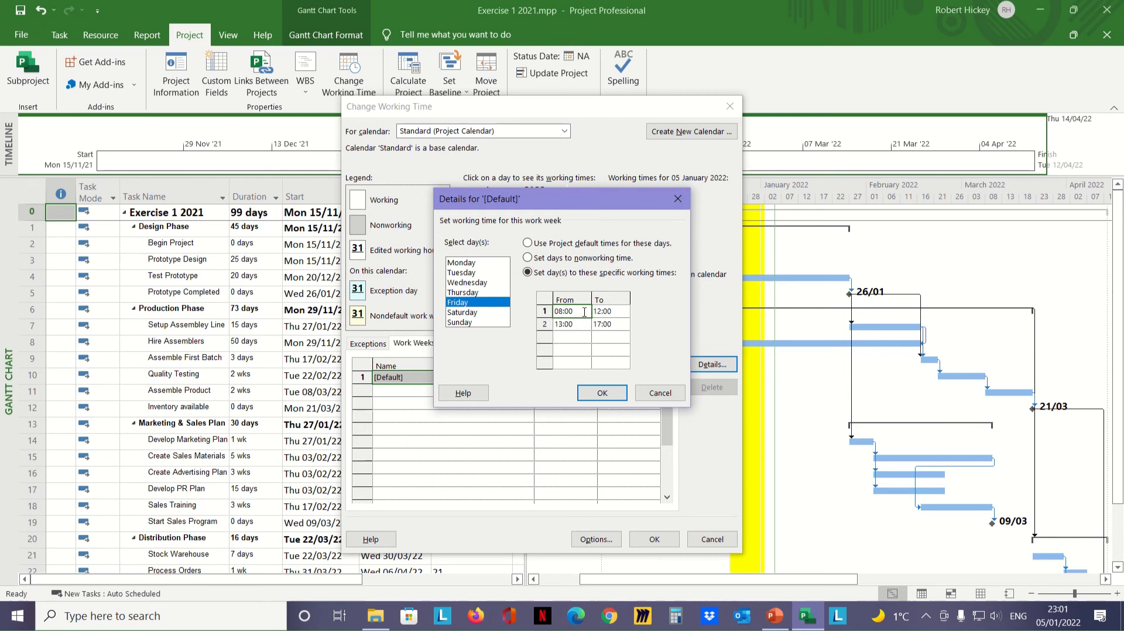
type("9")
left_click(623, 310)
type("13")
left_click(608, 324)
left_click(544, 324)
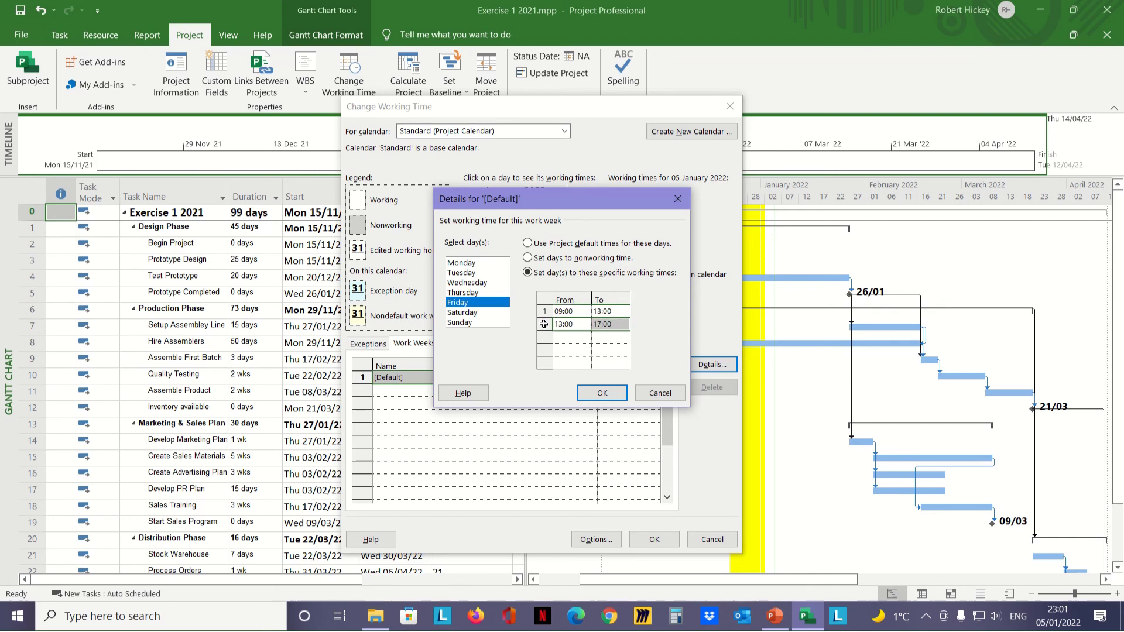
key("Delete")
left_click(568, 336)
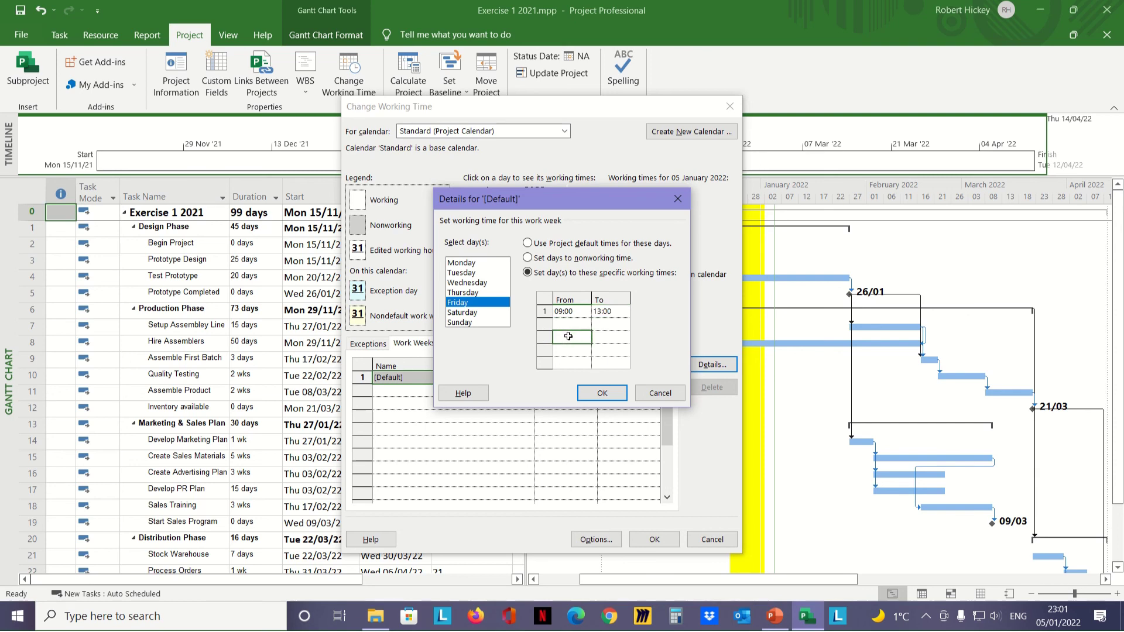
Accept the new work week hours so the project finishes Tue 17/05/22.
left_click(603, 393)
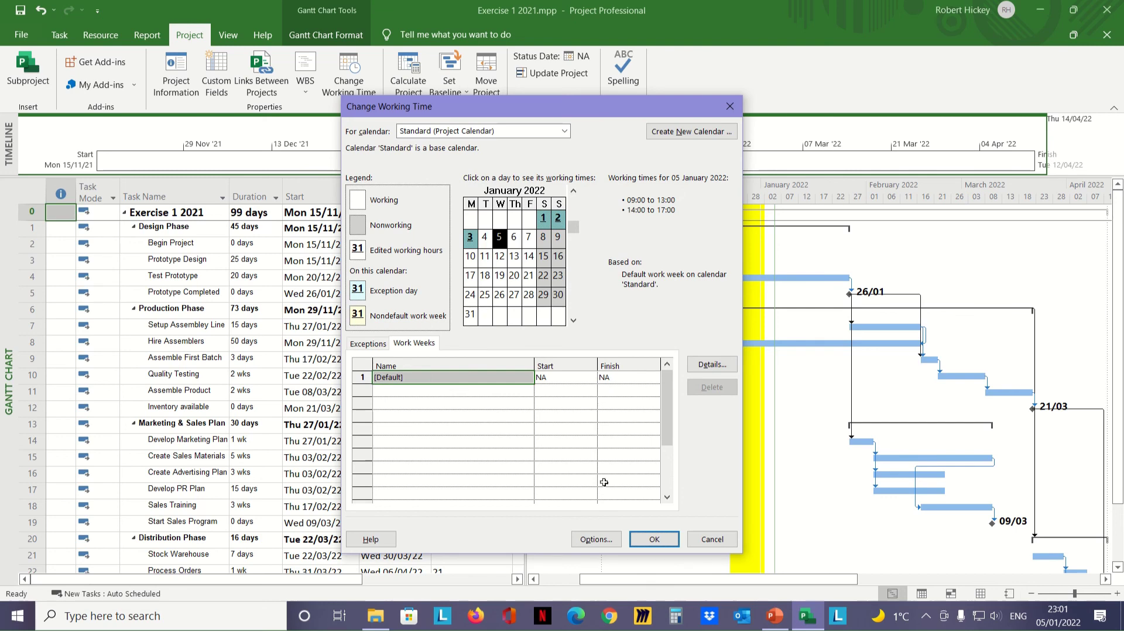
left_click(639, 540)
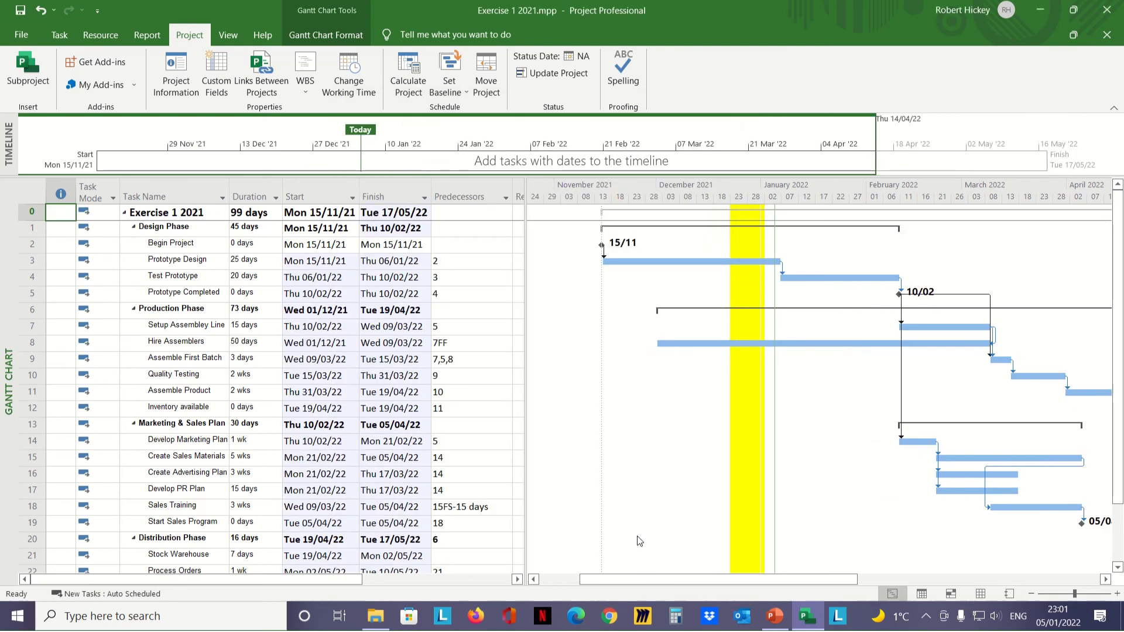